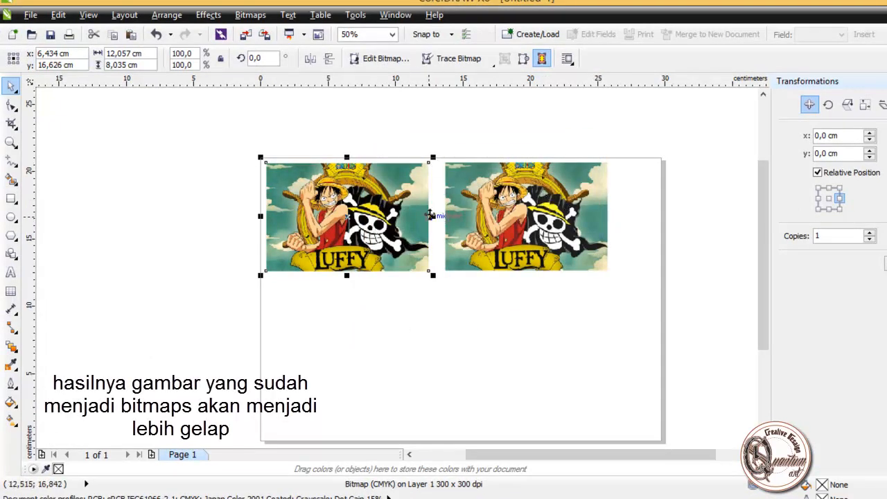
Step: Delete the RGB copy of the Luffy picture, keeping only the CMYK bitmap on the page
{"action": "left_click", "coordinate": [386, 323]}
{"action": "left_click", "coordinate": [527, 188]}
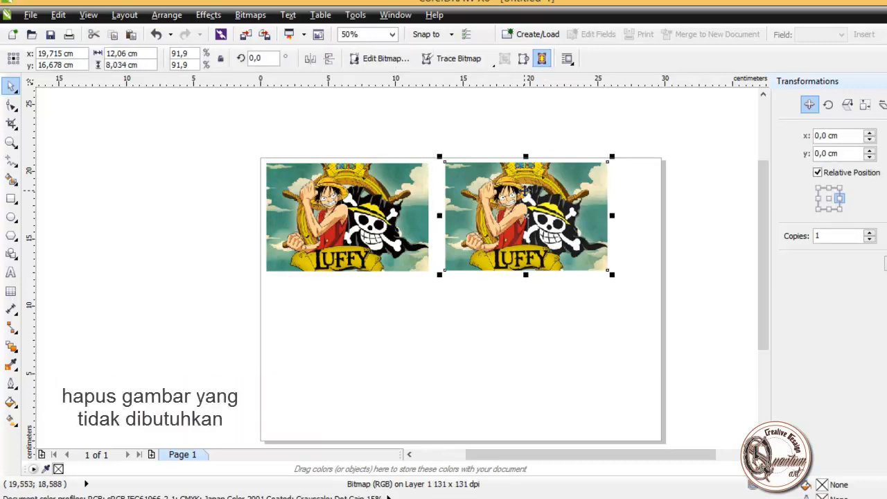
{"action": "key", "text": "Delete"}
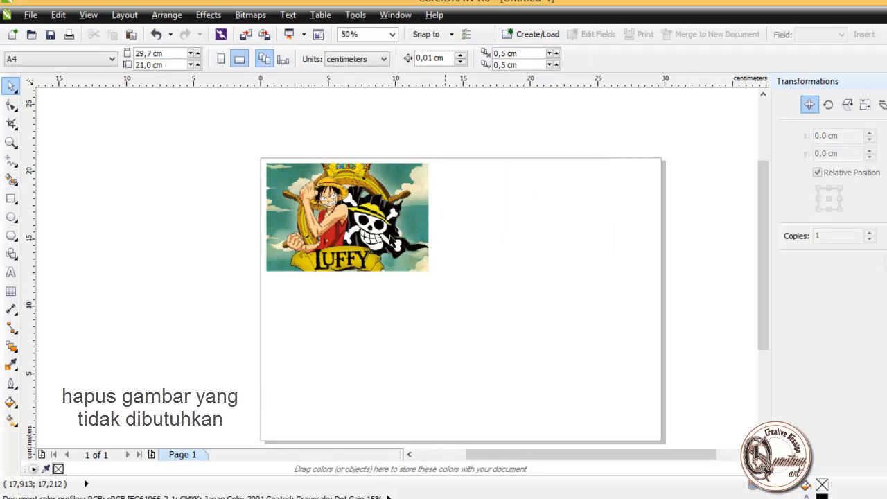
Step: Duplicate the remaining Luffy picture beside itself, then duplicate the pair below to make a two-by-two grid
{"action": "left_click", "coordinate": [368, 228]}
{"action": "left_click_drag", "start_coordinate": [368, 228], "coordinate": [554, 225]}
{"action": "right_click", "coordinate": [555, 225]}
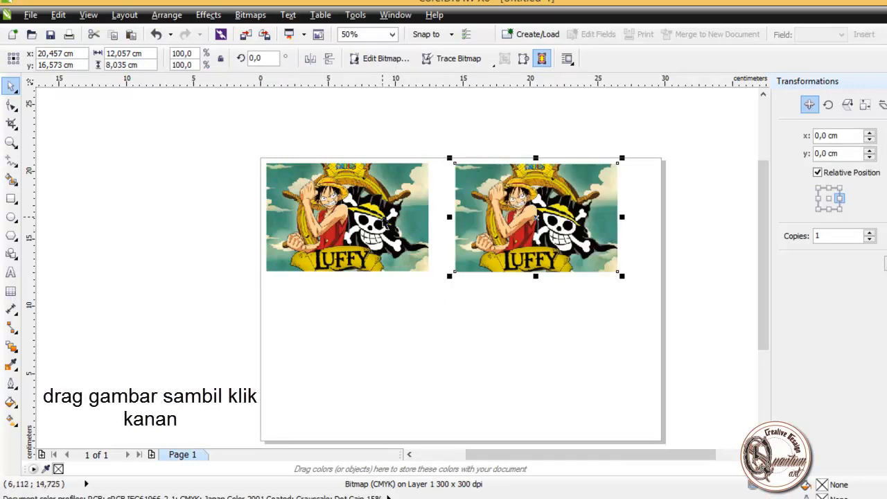
{"action": "left_click_drag", "start_coordinate": [241, 120], "coordinate": [659, 326]}
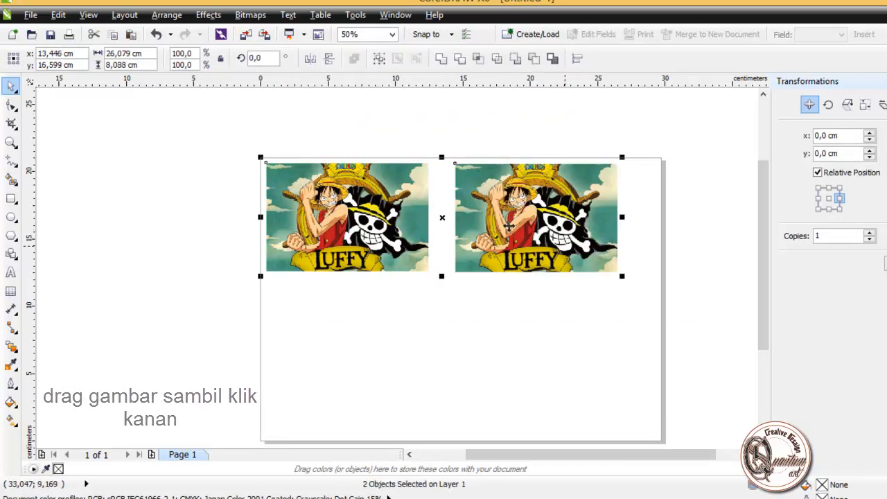
{"action": "left_click_drag", "start_coordinate": [508, 226], "coordinate": [507, 382]}
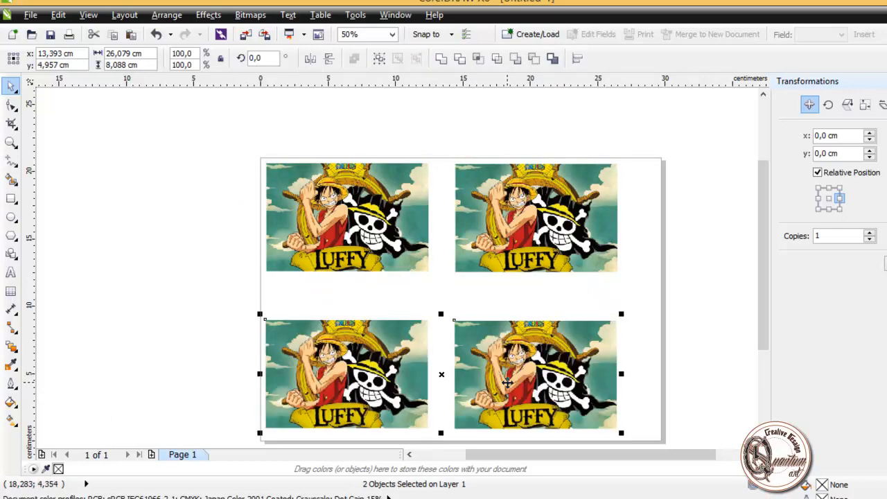
Step: Move the upper pair of pictures down about 0.9 cm to leave room above them
{"action": "left_click_drag", "start_coordinate": [253, 158], "coordinate": [659, 314]}
{"action": "left_click_drag", "start_coordinate": [524, 225], "coordinate": [524, 236]}
{"action": "left_click", "coordinate": [333, 104]}
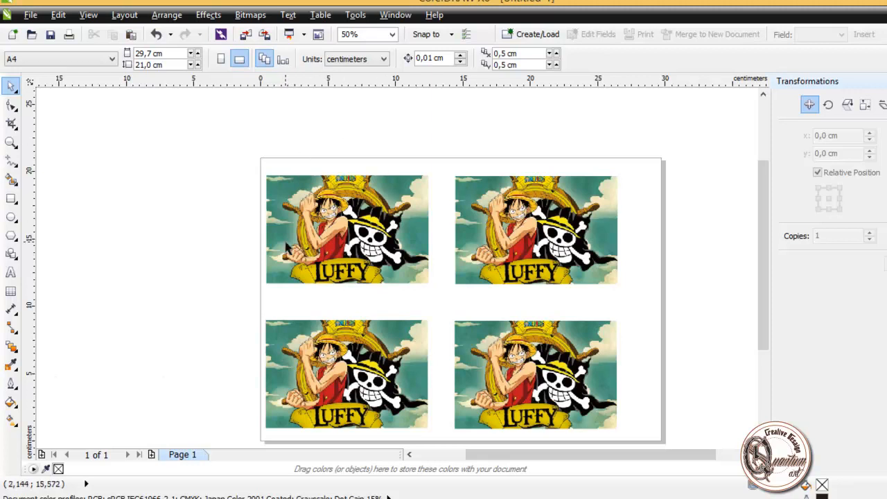
Step: Add the artistic text CMYK above the upper-left picture and enlarge it to about 45 pt
{"action": "left_click", "coordinate": [11, 275]}
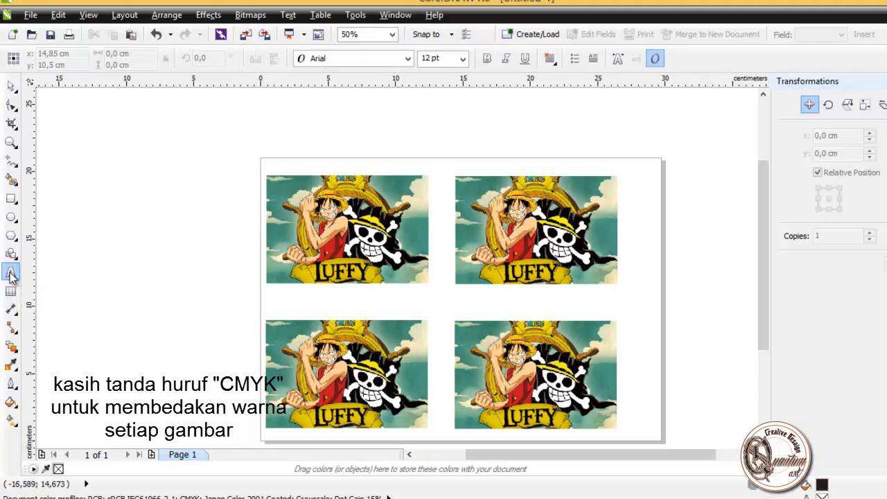
{"action": "left_click", "coordinate": [325, 161]}
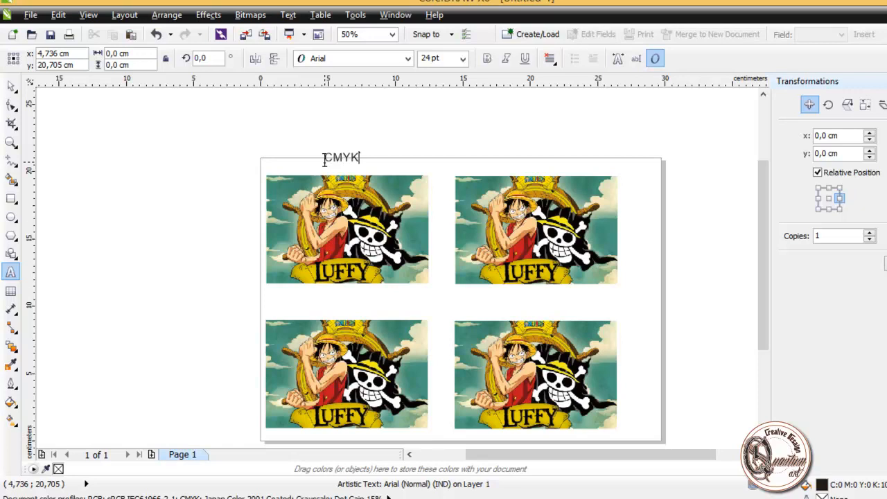
{"action": "left_click", "coordinate": [12, 86]}
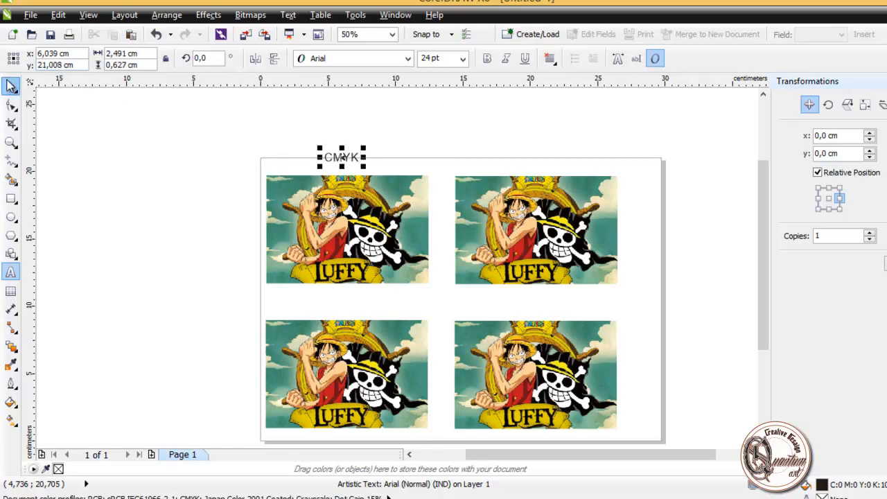
{"action": "left_click_drag", "start_coordinate": [365, 148], "coordinate": [395, 140]}
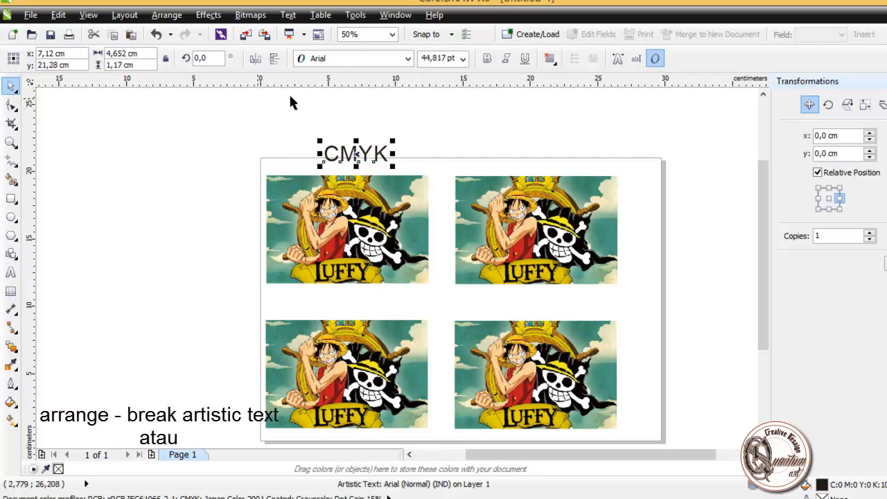
Step: Break the CMYK text apart into separate letters and clear the selection
{"action": "left_click", "coordinate": [164, 15]}
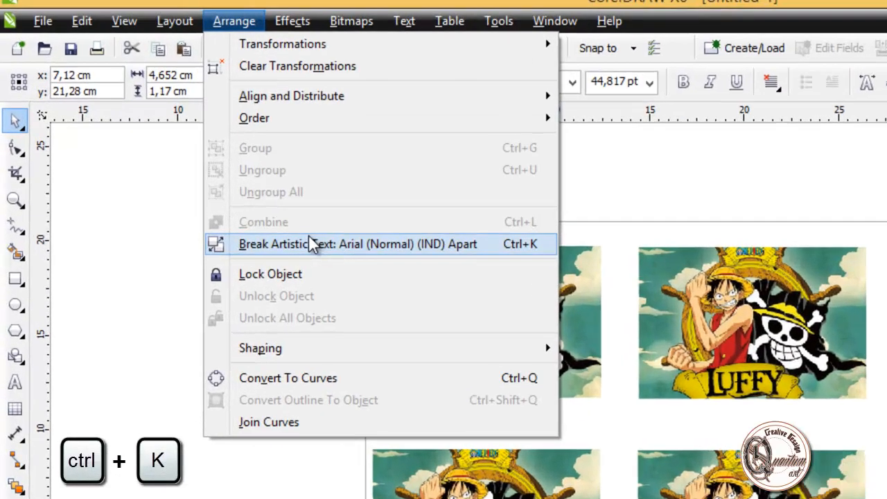
{"action": "key", "text": "ctrl+k"}
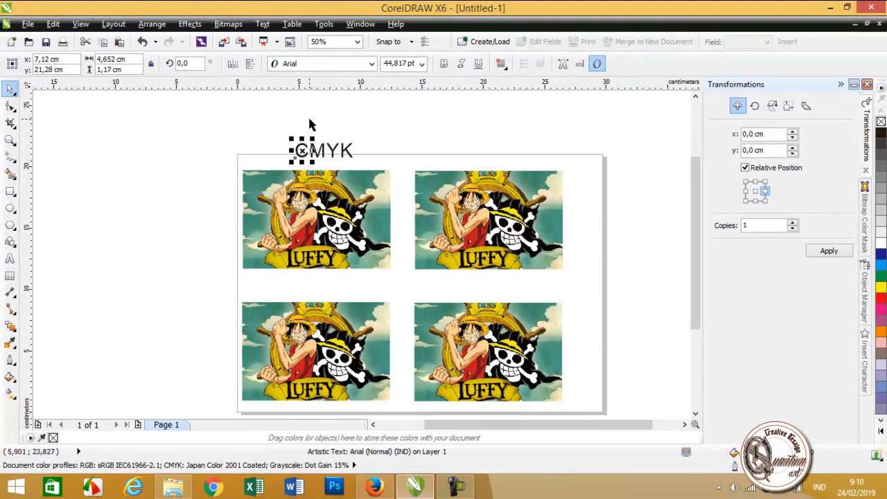
{"action": "left_click", "coordinate": [310, 123]}
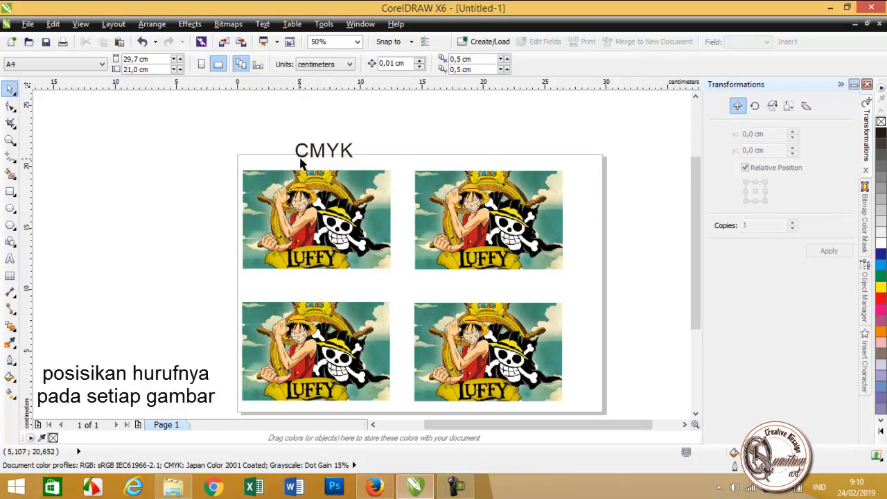
Step: Place one letter above each picture: C upper left, M upper right, Y lower left and K lower right
{"action": "left_click", "coordinate": [300, 159]}
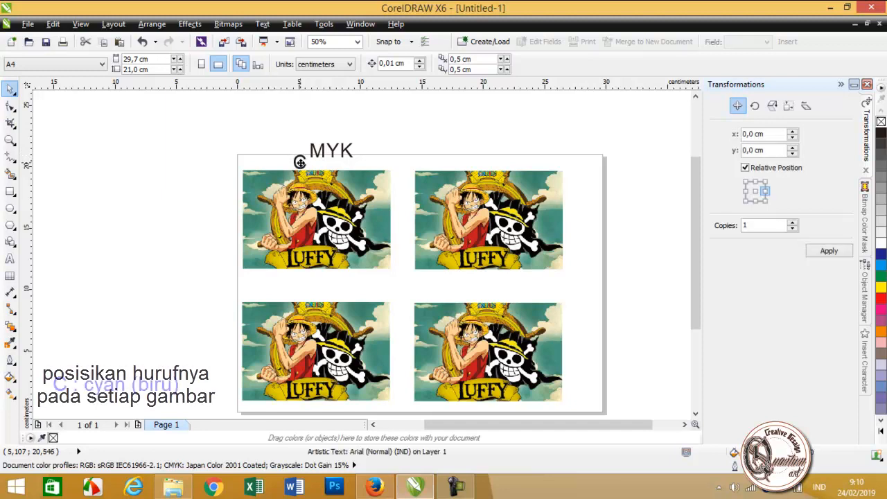
{"action": "left_click_drag", "start_coordinate": [321, 151], "coordinate": [495, 164]}
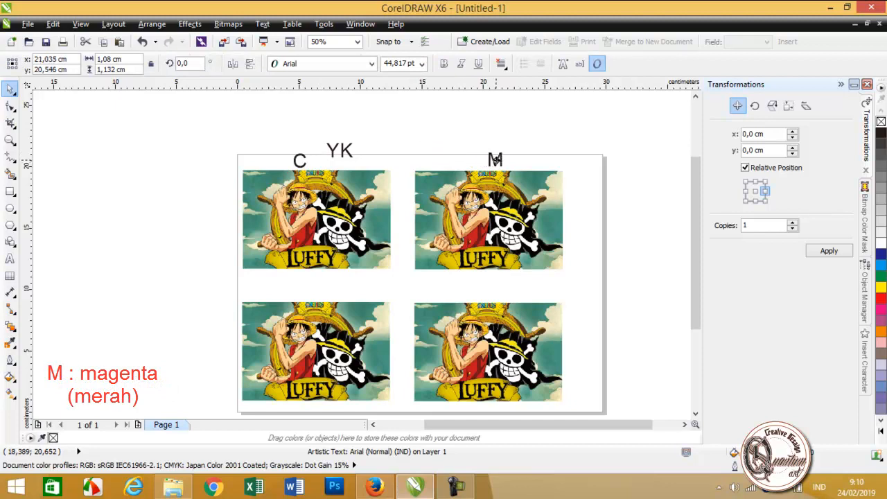
{"action": "left_click", "coordinate": [331, 154]}
{"action": "left_click_drag", "start_coordinate": [309, 274], "coordinate": [307, 287]}
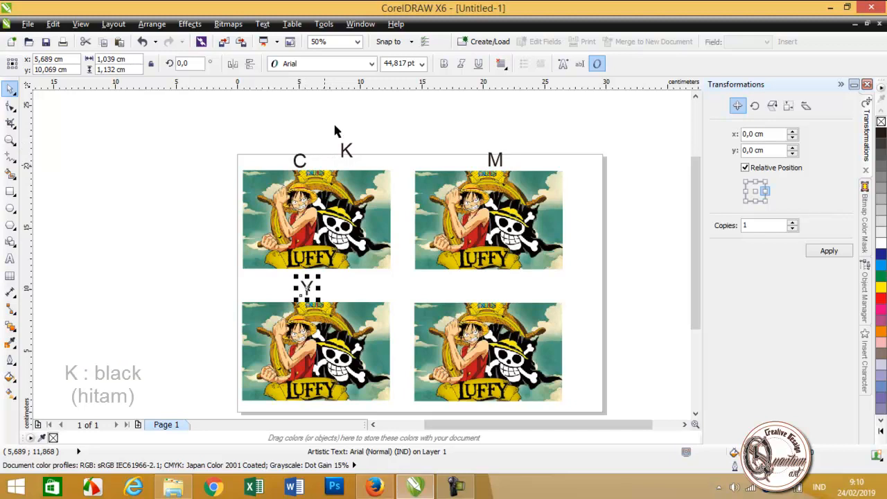
{"action": "left_click_drag", "start_coordinate": [345, 154], "coordinate": [488, 292]}
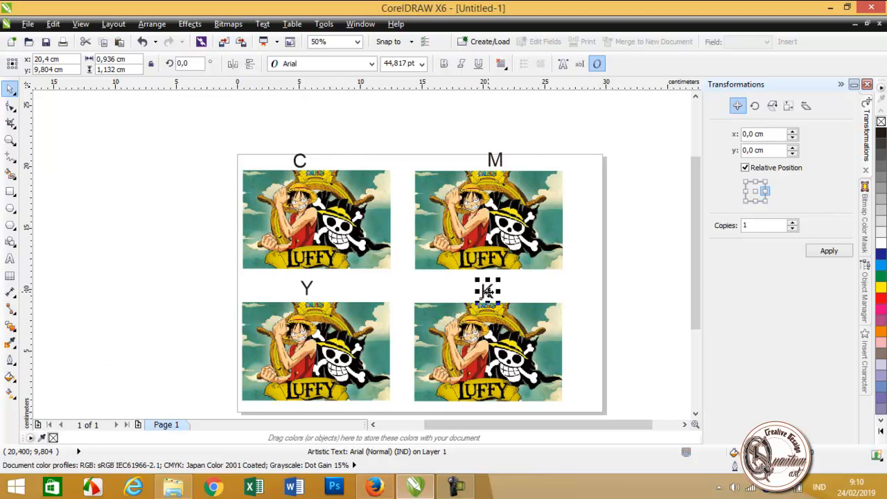
Step: Open the Tone Curve adjustment for the picture labelled C and flatten its Magenta channel by lowering the end point to 255, 0
{"action": "left_click", "coordinate": [303, 228]}
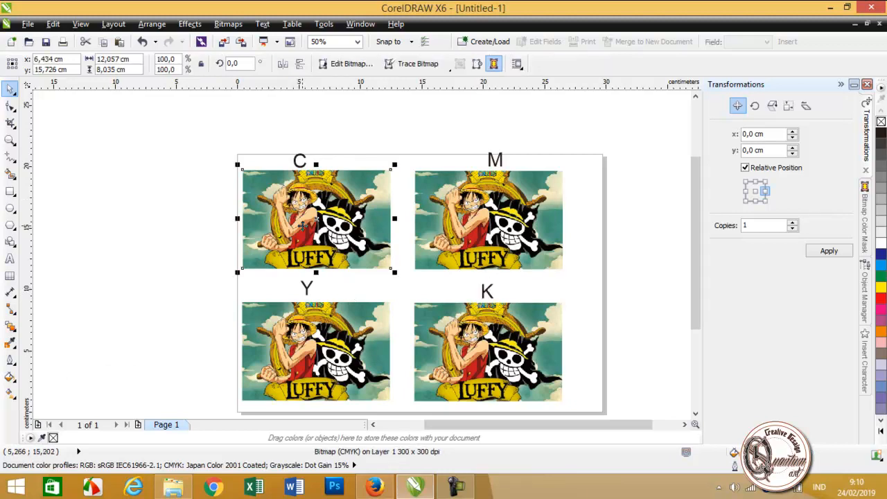
{"action": "left_click", "coordinate": [142, 25]}
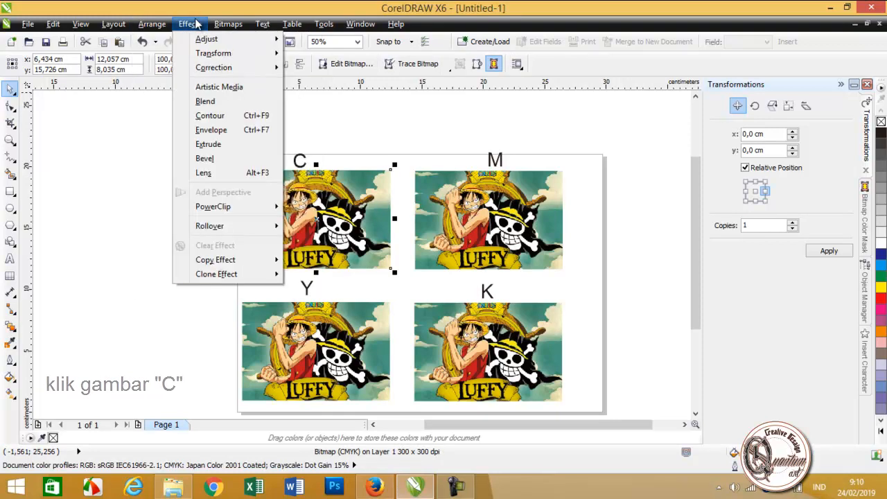
{"action": "mouse_move", "coordinate": [193, 22]}
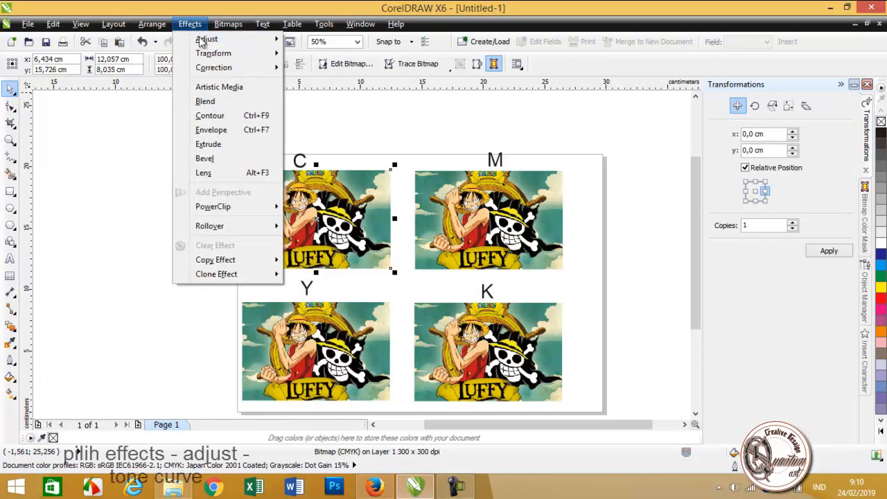
{"action": "mouse_move", "coordinate": [205, 39]}
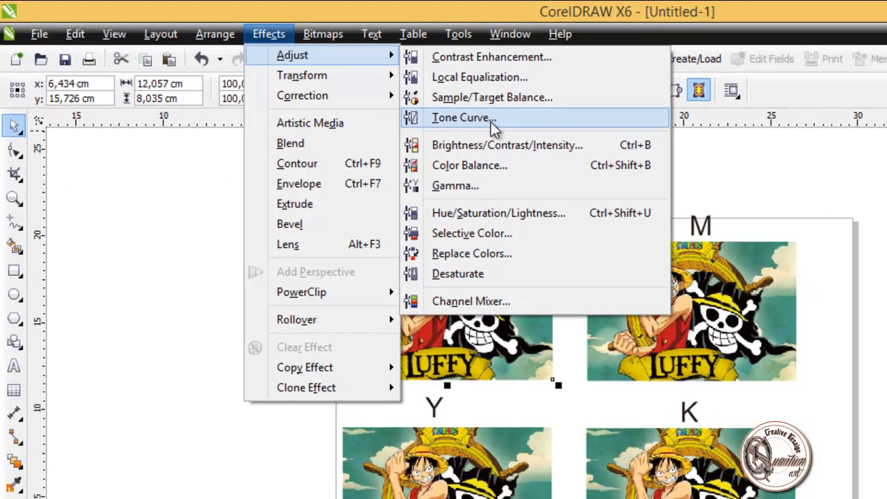
{"action": "left_click", "coordinate": [513, 125]}
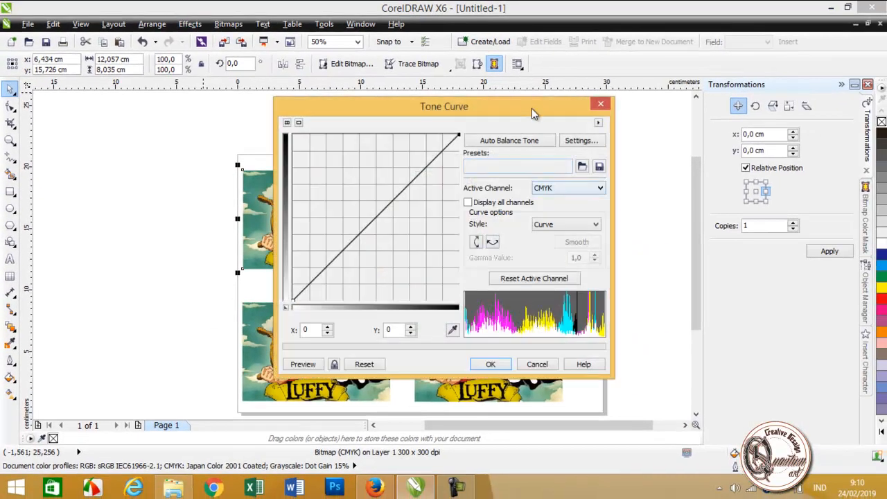
{"action": "left_click_drag", "start_coordinate": [531, 109], "coordinate": [758, 87]}
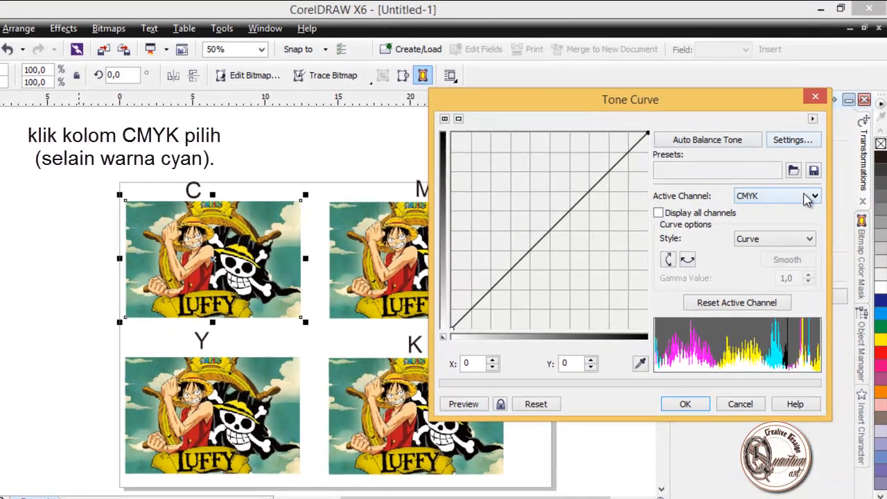
{"action": "left_click", "coordinate": [818, 167]}
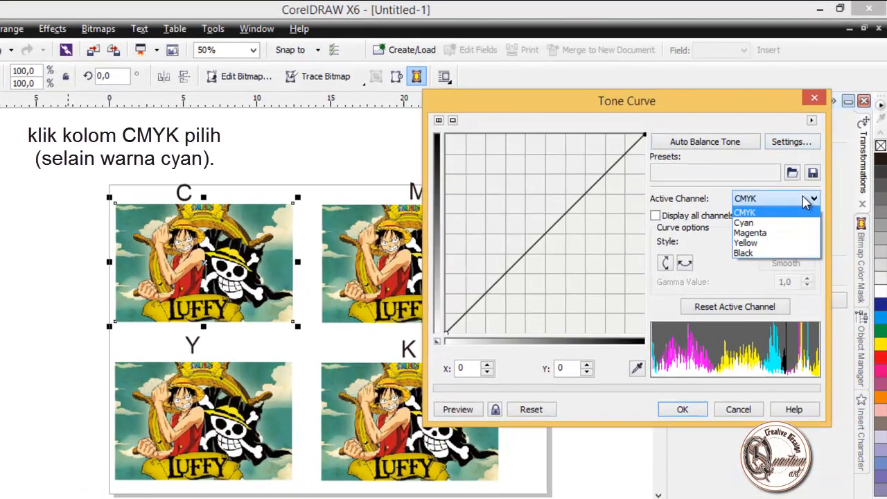
{"action": "left_click", "coordinate": [775, 236]}
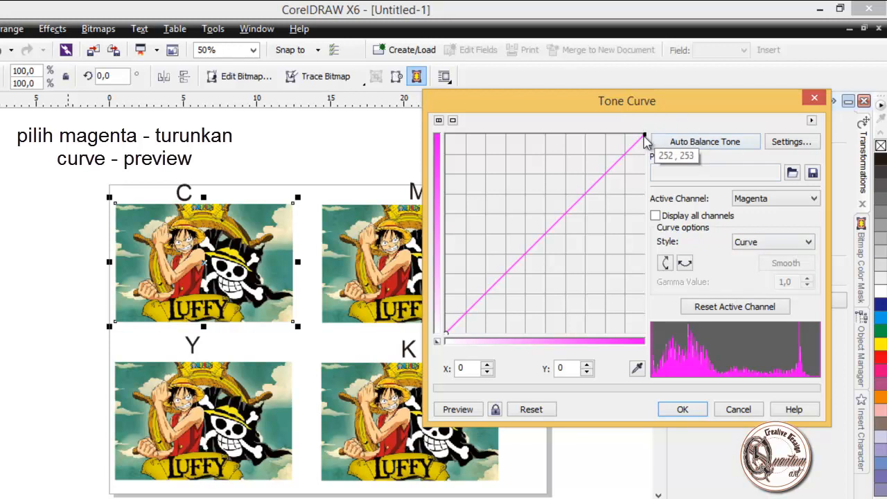
{"action": "left_click_drag", "start_coordinate": [644, 136], "coordinate": [644, 335]}
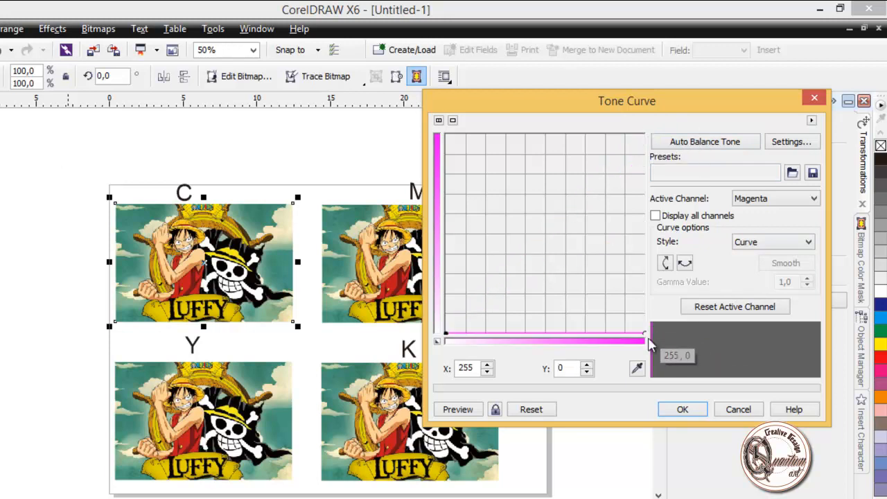
Step: Flatten the Yellow channel's tone curve by lowering its end point to 255, 0, and preview the picture
{"action": "left_click", "coordinate": [813, 199]}
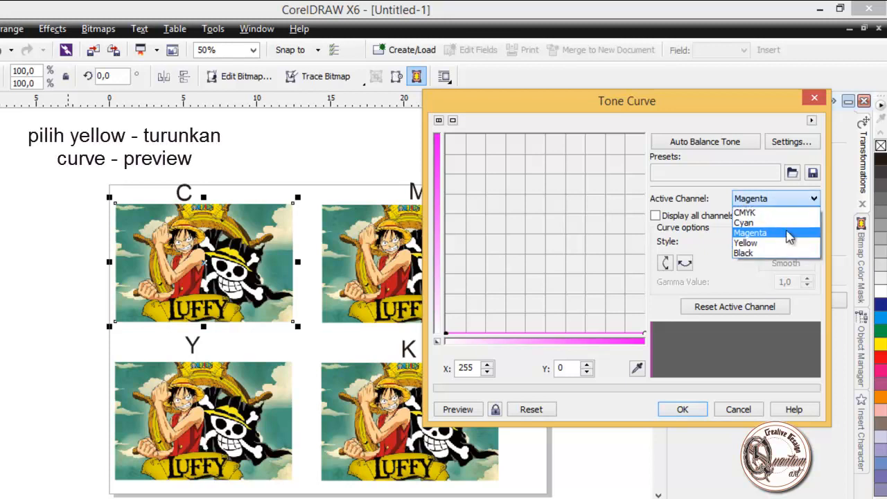
{"action": "left_click", "coordinate": [788, 243]}
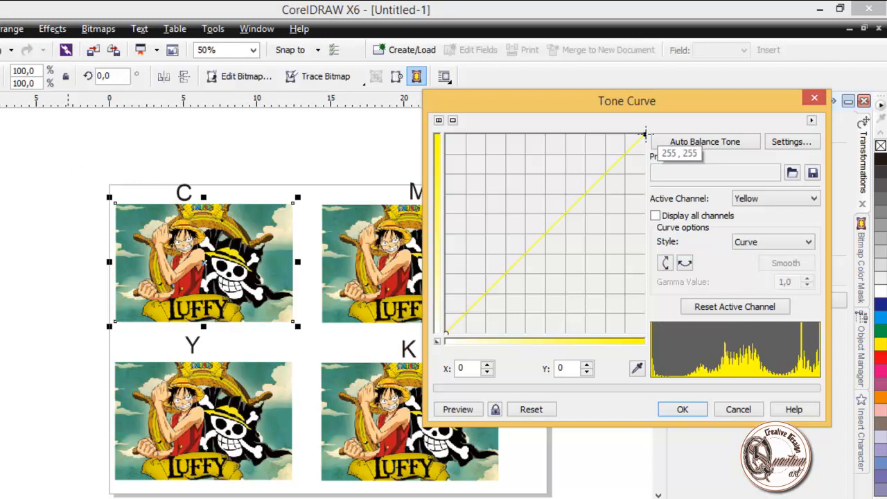
{"action": "left_click_drag", "start_coordinate": [644, 133], "coordinate": [645, 334]}
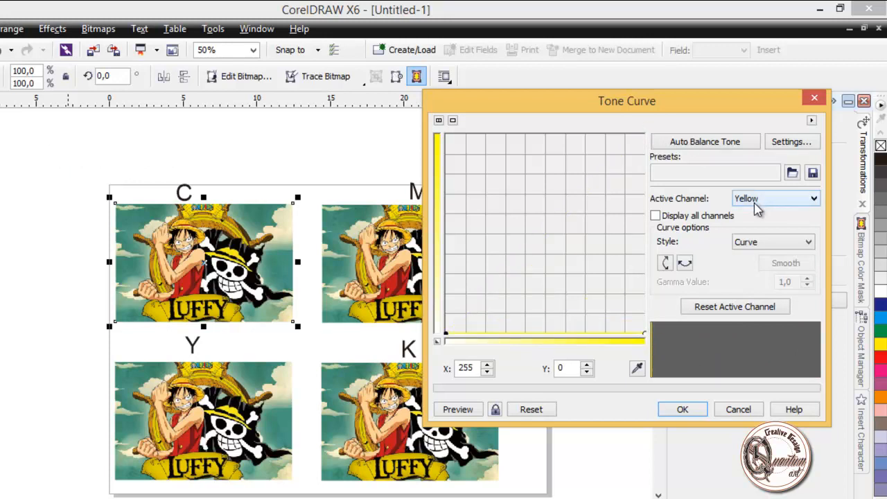
{"action": "left_click", "coordinate": [463, 409]}
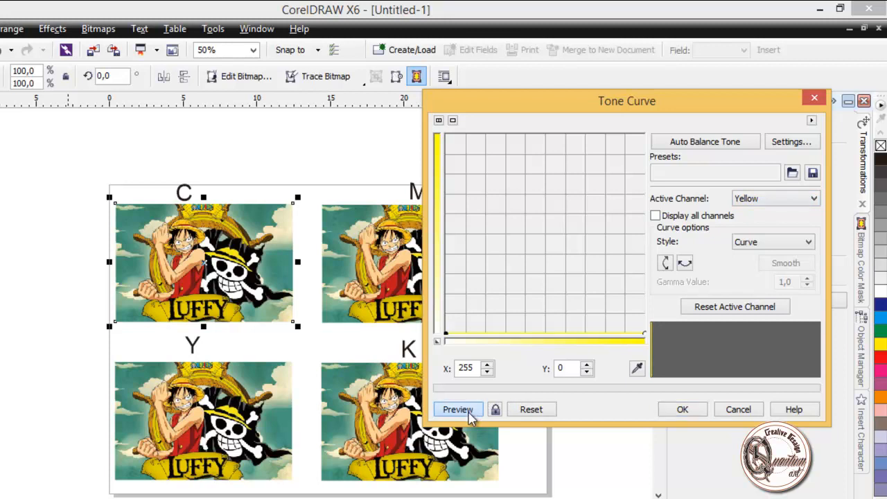
Step: Flatten the Black channel's tone curve to an end point of 255, 0, preview it and apply the adjustment
{"action": "left_click", "coordinate": [783, 199]}
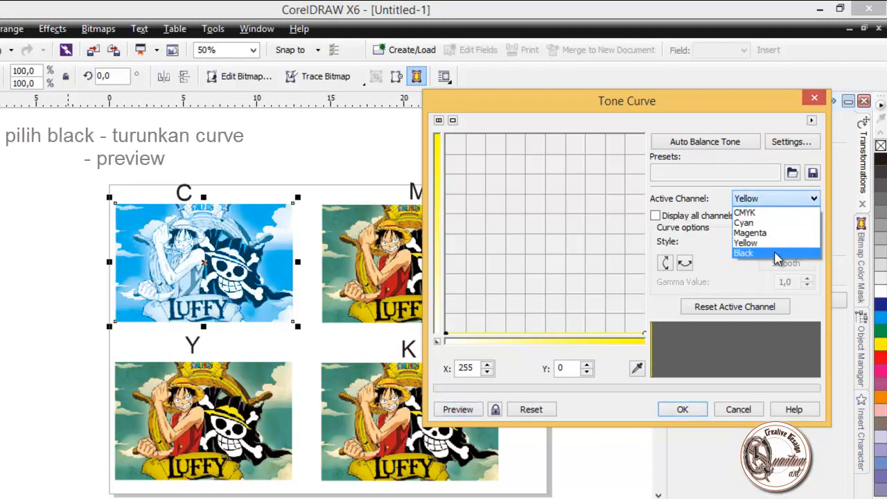
{"action": "left_click", "coordinate": [778, 253]}
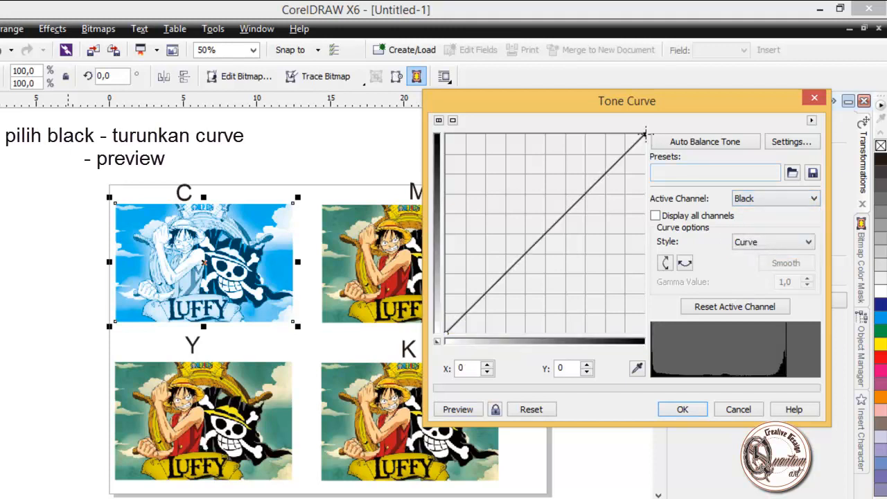
{"action": "left_click_drag", "start_coordinate": [645, 132], "coordinate": [649, 346]}
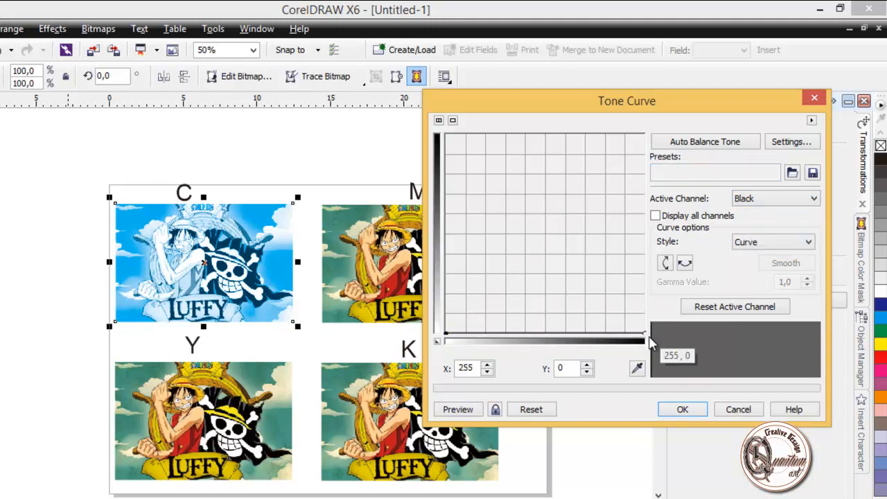
{"action": "left_click", "coordinate": [476, 409]}
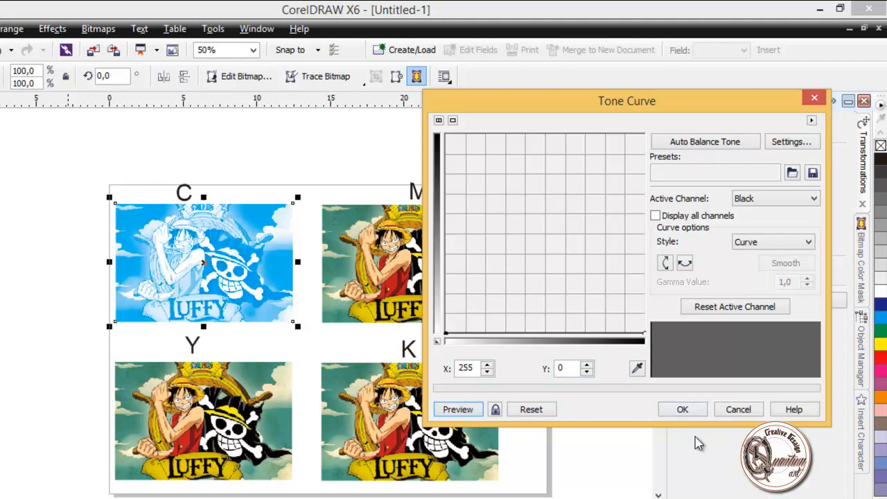
{"action": "left_click", "coordinate": [697, 410]}
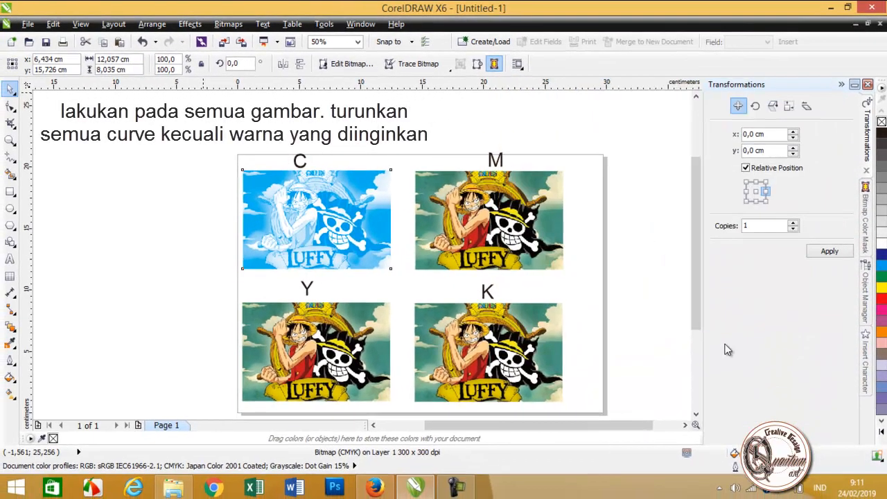
Step: Open the Tone Curve adjustment for the picture labelled M and place its dialog clear of that picture
{"action": "left_click", "coordinate": [629, 324]}
{"action": "left_click", "coordinate": [513, 240]}
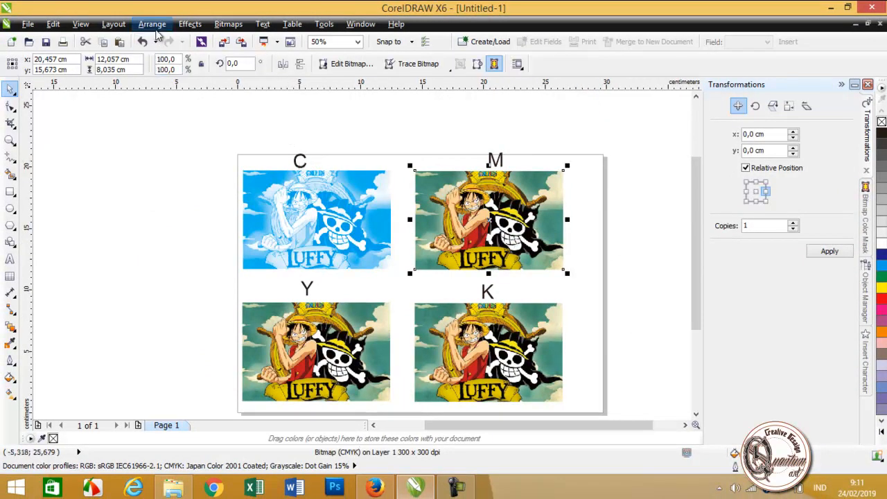
{"action": "left_click", "coordinate": [162, 26]}
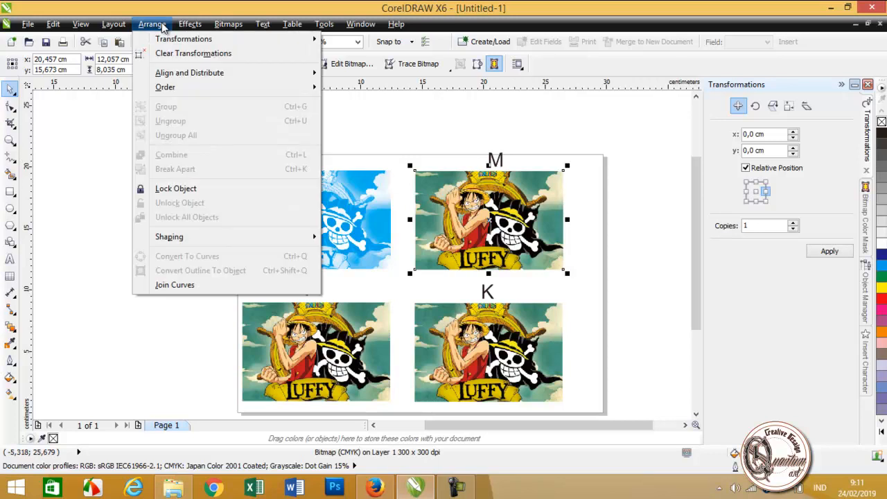
{"action": "mouse_move", "coordinate": [181, 28]}
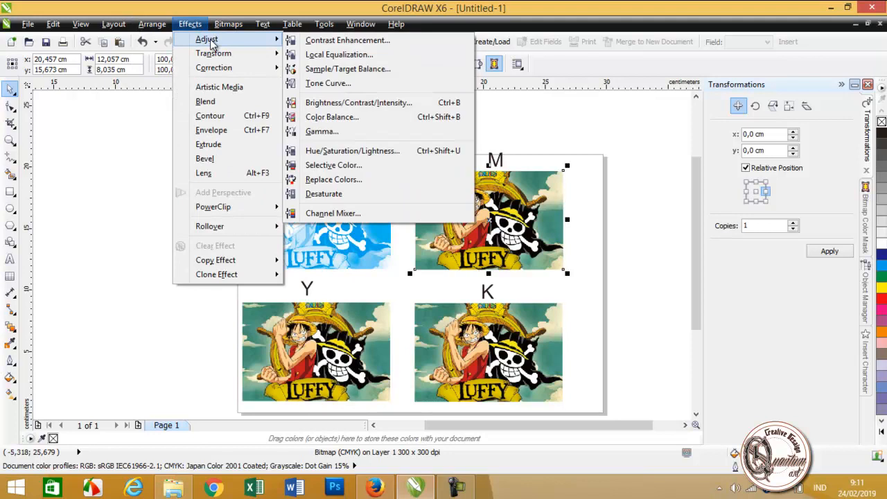
{"action": "left_click", "coordinate": [292, 24]}
{"action": "mouse_move", "coordinate": [190, 24]}
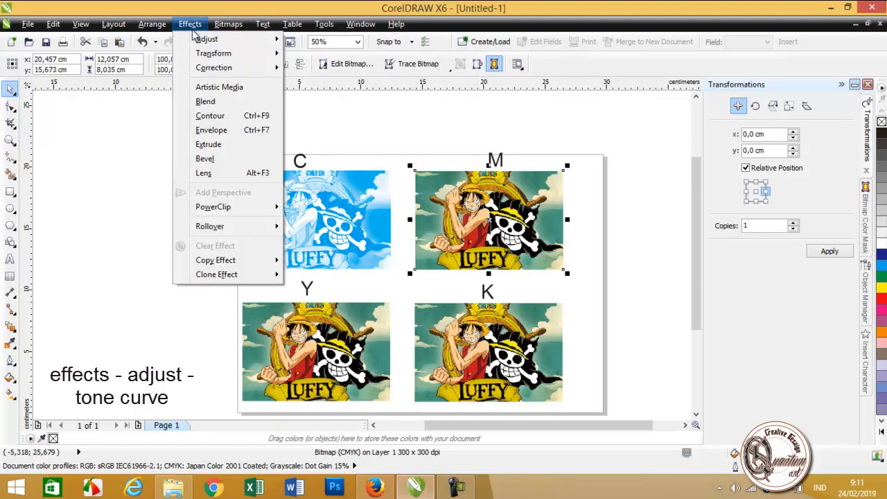
{"action": "mouse_move", "coordinate": [232, 40]}
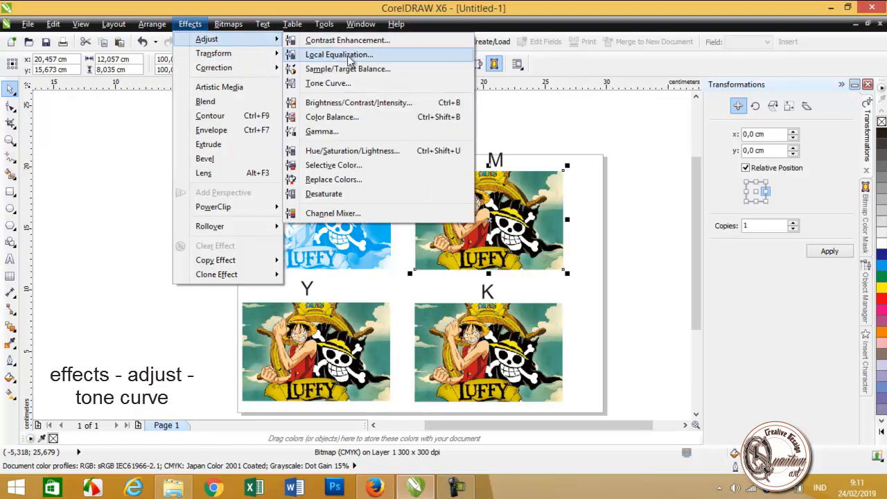
{"action": "left_click", "coordinate": [352, 85]}
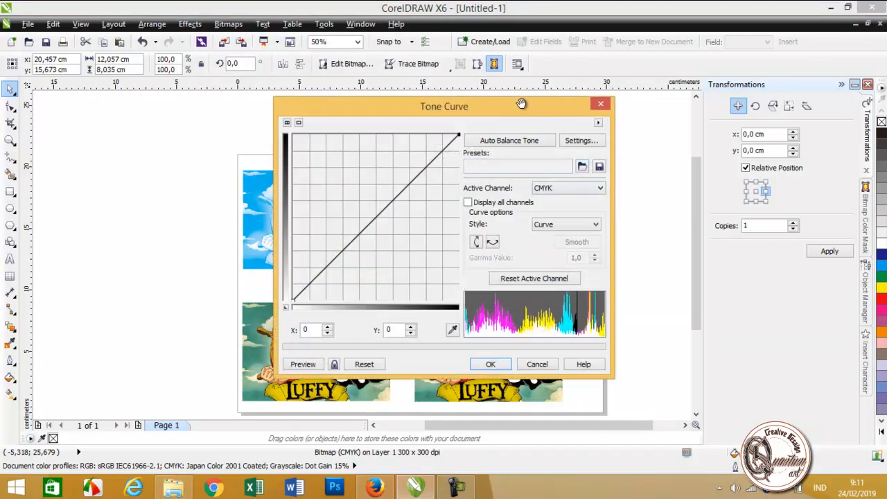
{"action": "left_click_drag", "start_coordinate": [519, 101], "coordinate": [315, 86]}
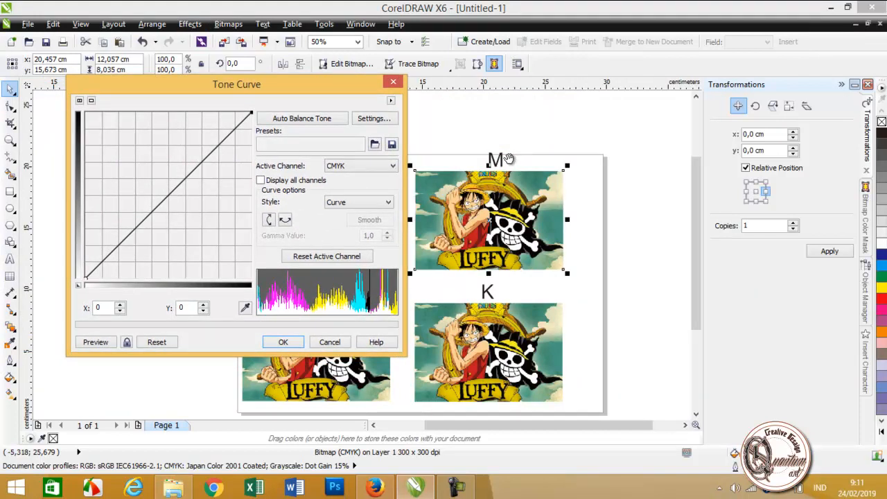
Step: Flatten the Cyan channel of picture M by lowering the curve's end point to 255, 0, and preview it
{"action": "left_click", "coordinate": [393, 167]}
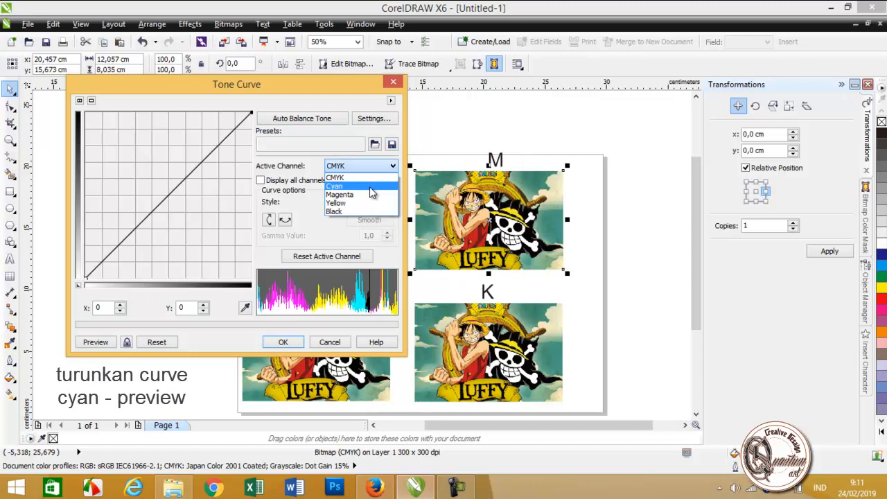
{"action": "left_click", "coordinate": [369, 187]}
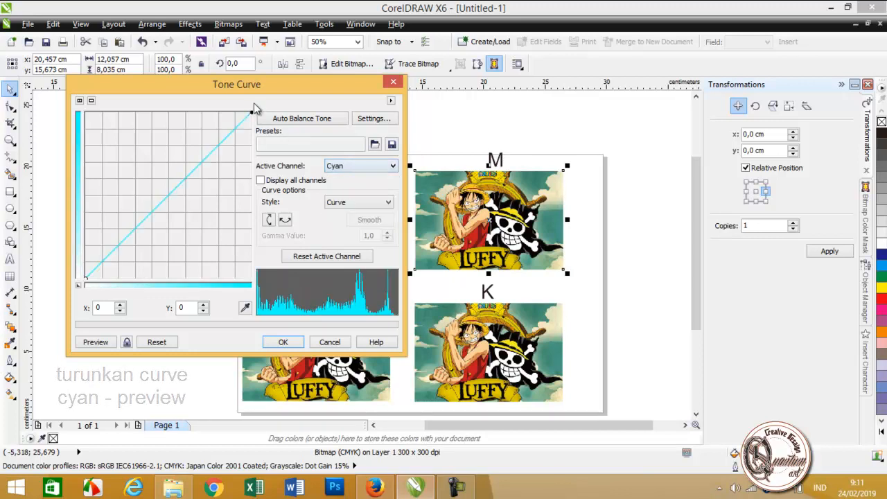
{"action": "left_click_drag", "start_coordinate": [250, 112], "coordinate": [254, 282]}
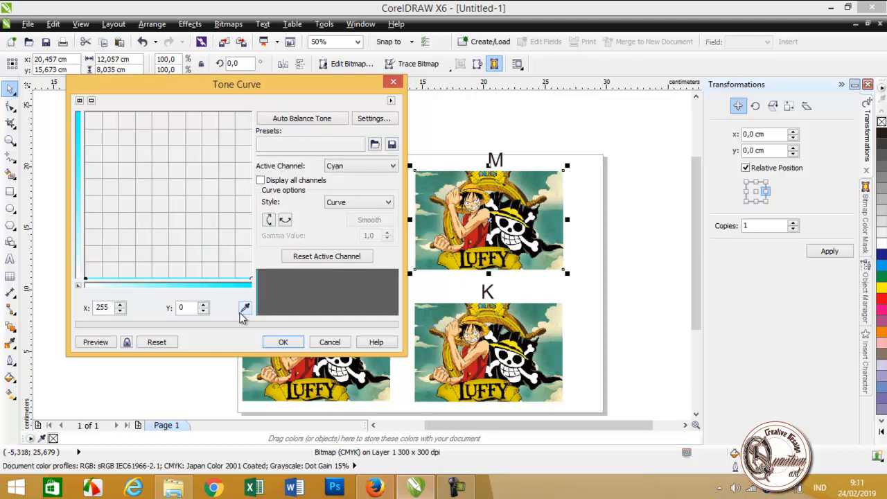
{"action": "left_click", "coordinate": [107, 340]}
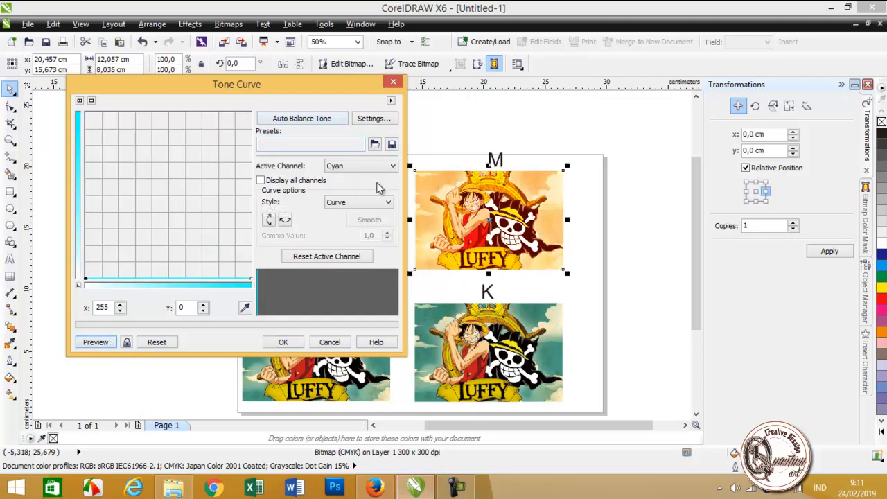
Step: Flatten the Yellow channel of picture M by lowering the curve's end point to 255, 0, and preview it
{"action": "left_click", "coordinate": [392, 167]}
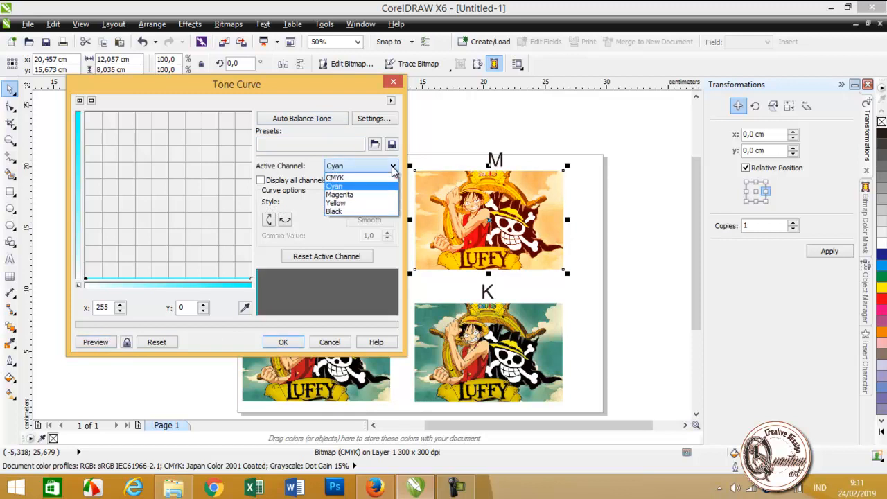
{"action": "left_click", "coordinate": [375, 203]}
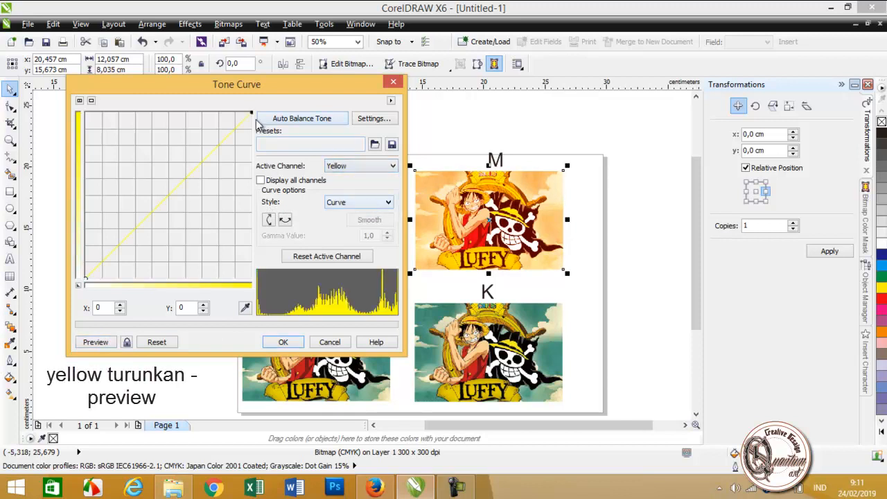
{"action": "left_click_drag", "start_coordinate": [252, 112], "coordinate": [253, 281]}
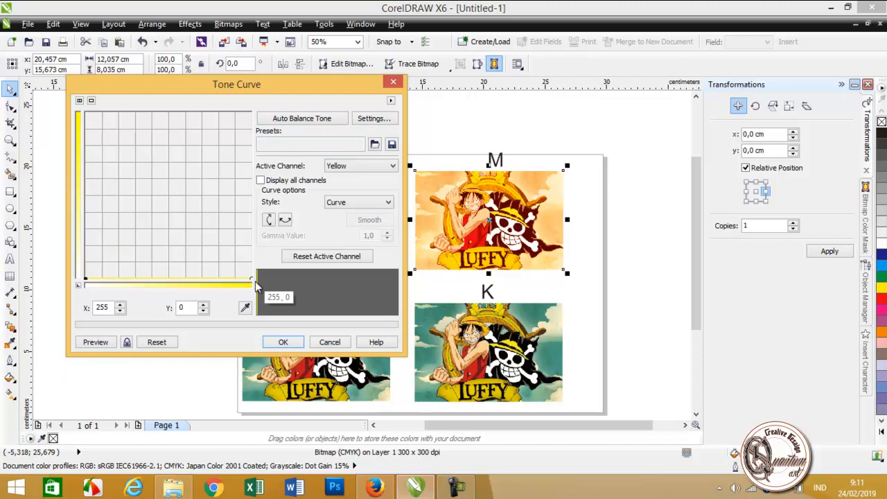
{"action": "left_click", "coordinate": [101, 340]}
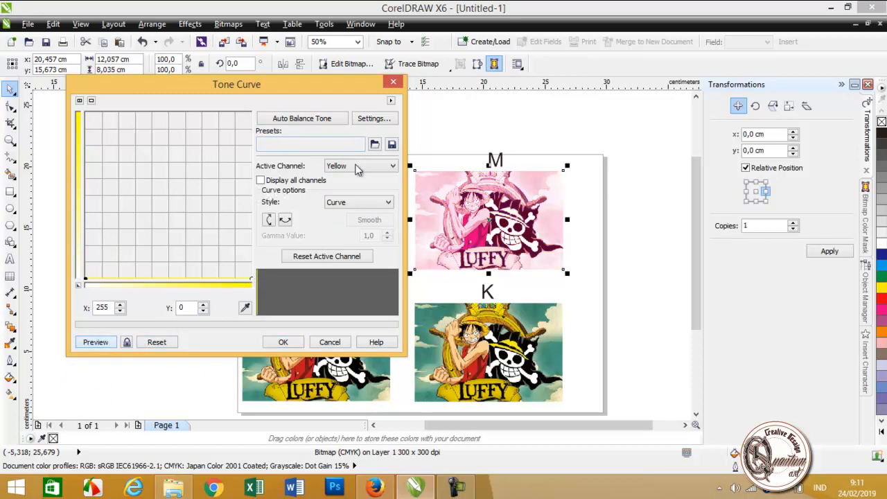
Step: Flatten picture M's Black channel to an end point of 255, 0, preview it and apply the adjustment
{"action": "left_click", "coordinate": [358, 167]}
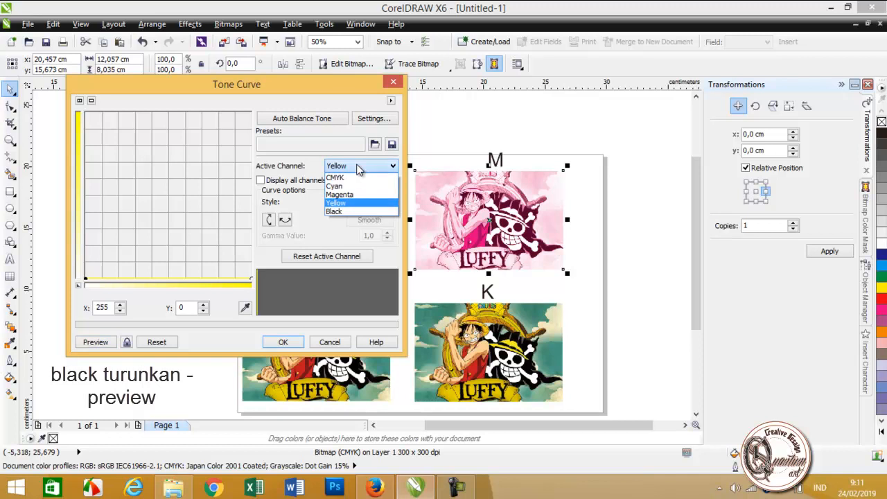
{"action": "left_click", "coordinate": [359, 211]}
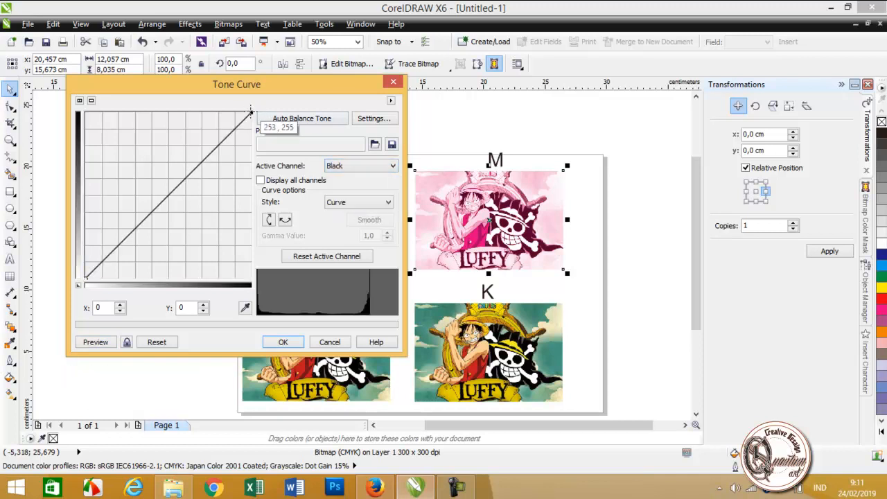
{"action": "left_click_drag", "start_coordinate": [250, 111], "coordinate": [251, 278]}
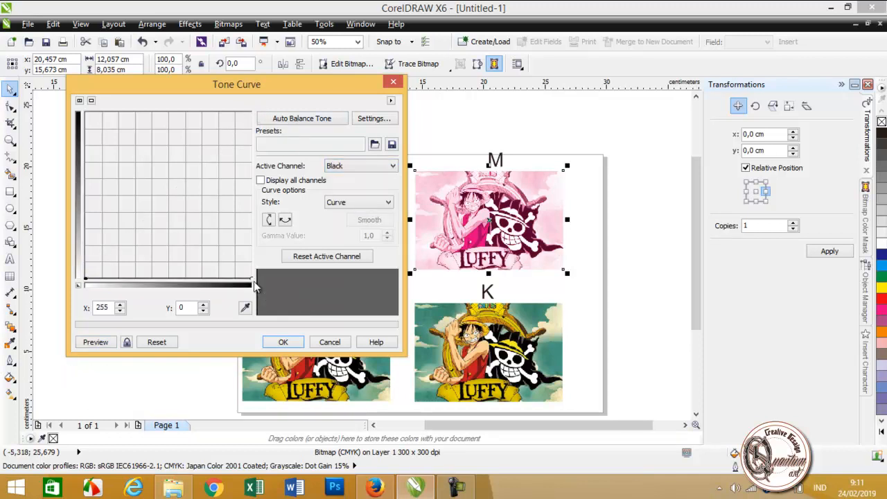
{"action": "left_click", "coordinate": [104, 342]}
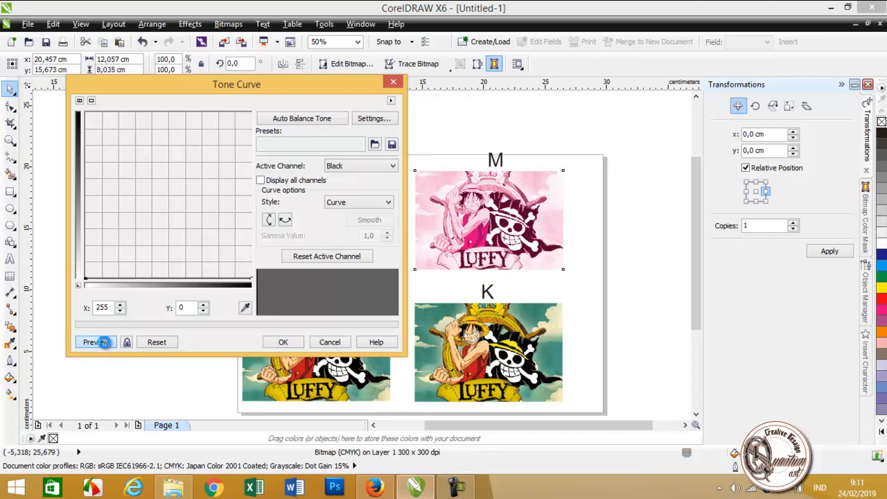
{"action": "left_click", "coordinate": [290, 343]}
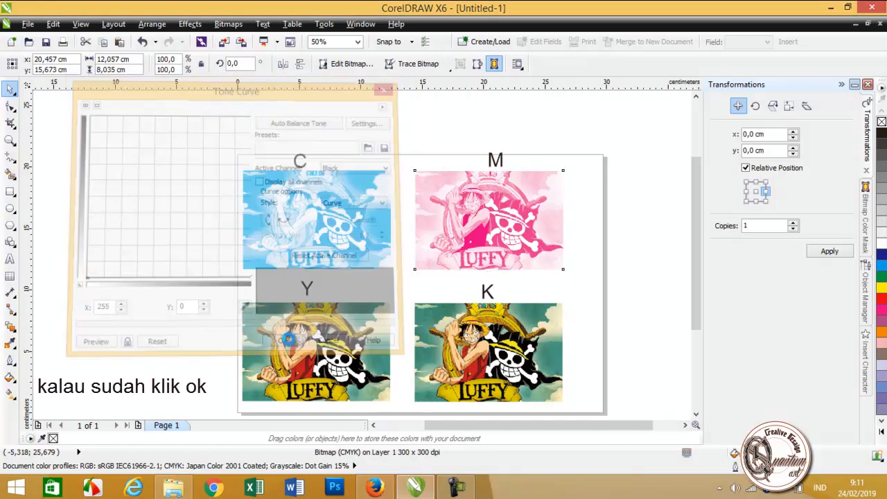
Step: Open the Tone Curve adjustment for the picture labelled Y and flatten its Cyan channel to an end point of 255, 0, with a preview
{"action": "left_click", "coordinate": [326, 357]}
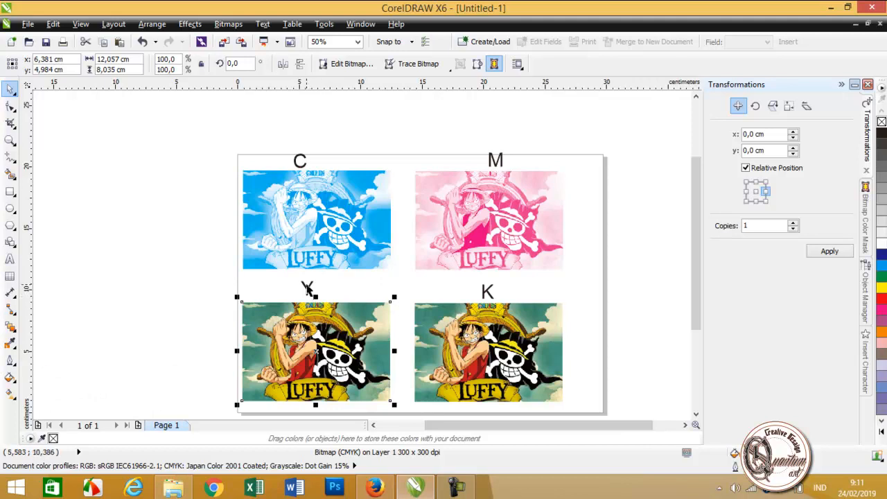
{"action": "left_click", "coordinate": [189, 23]}
{"action": "mouse_move", "coordinate": [216, 44]}
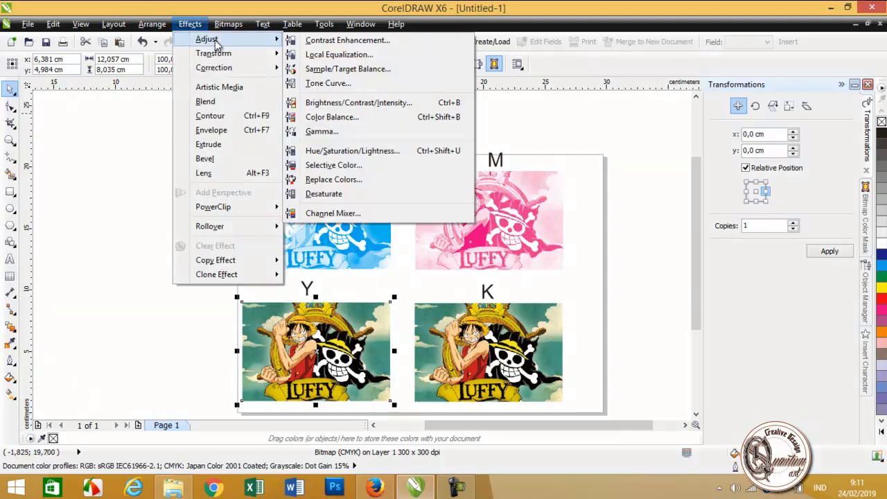
{"action": "left_click", "coordinate": [344, 84]}
{"action": "left_click_drag", "start_coordinate": [544, 112], "coordinate": [728, 91]}
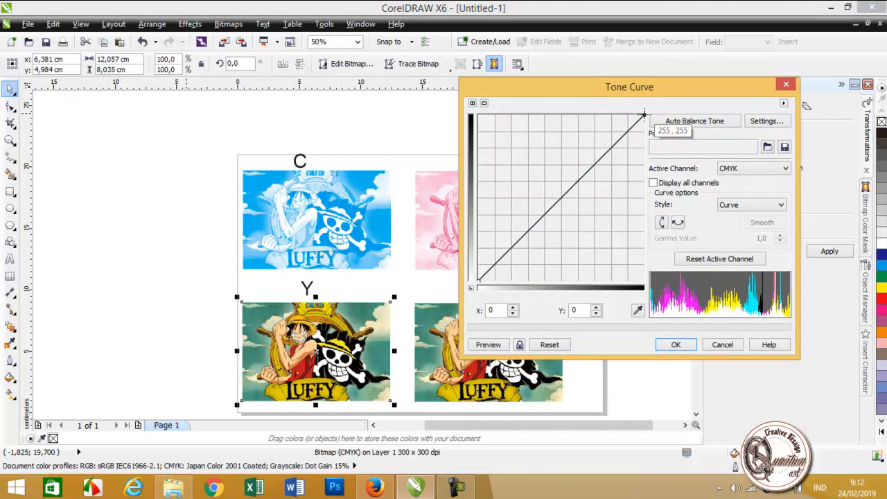
{"action": "left_click", "coordinate": [743, 168]}
{"action": "left_click", "coordinate": [748, 189]}
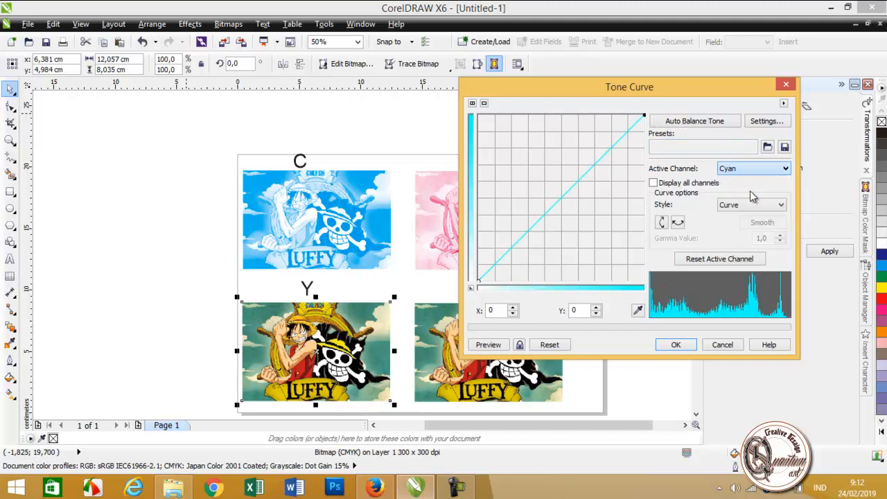
{"action": "left_click_drag", "start_coordinate": [644, 116], "coordinate": [644, 283]}
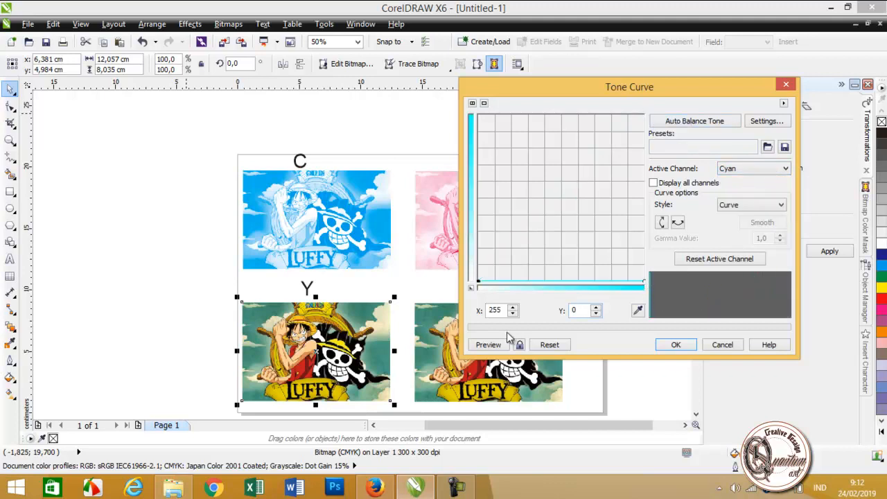
{"action": "left_click", "coordinate": [494, 345]}
Step: Flatten the Magenta channel of picture Y by lowering the curve's end point to 255, 0, and preview it
{"action": "left_click", "coordinate": [768, 173]}
{"action": "left_click", "coordinate": [747, 201]}
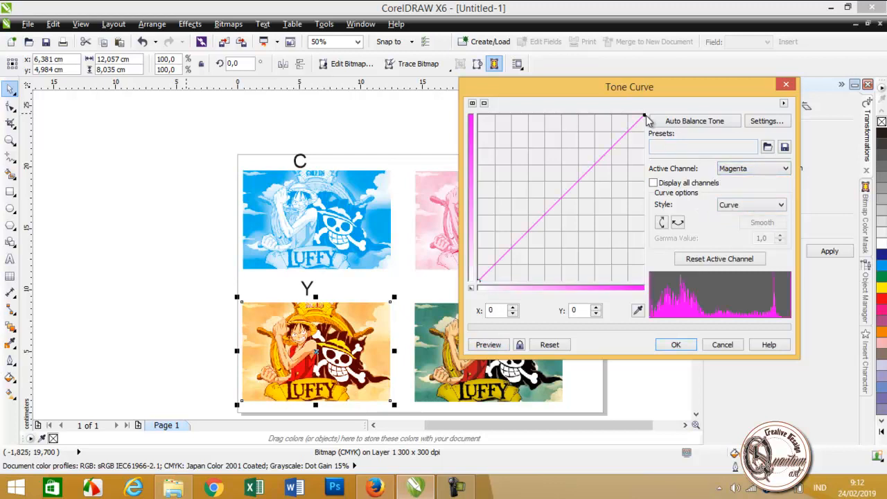
{"action": "left_click_drag", "start_coordinate": [645, 117], "coordinate": [644, 284]}
{"action": "left_click", "coordinate": [494, 347]}
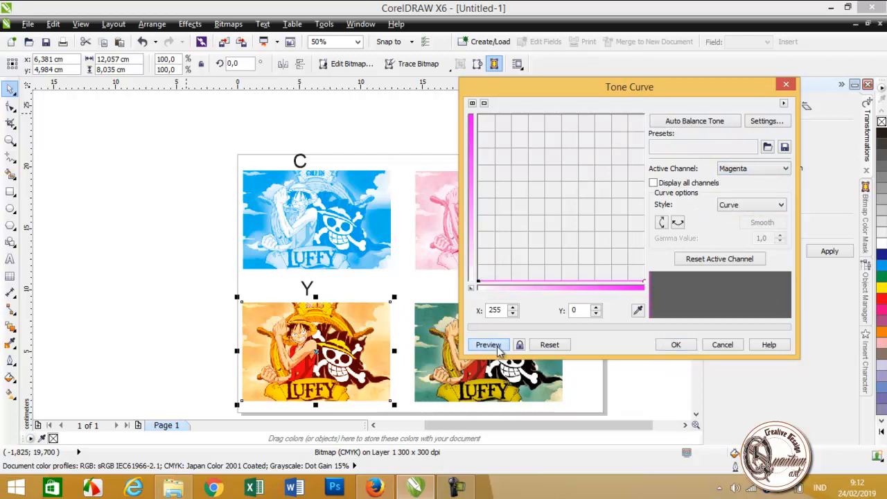
Step: Flatten picture Y's Black channel to an end point of 255, 0, preview it and apply the adjustment
{"action": "left_click", "coordinate": [782, 170]}
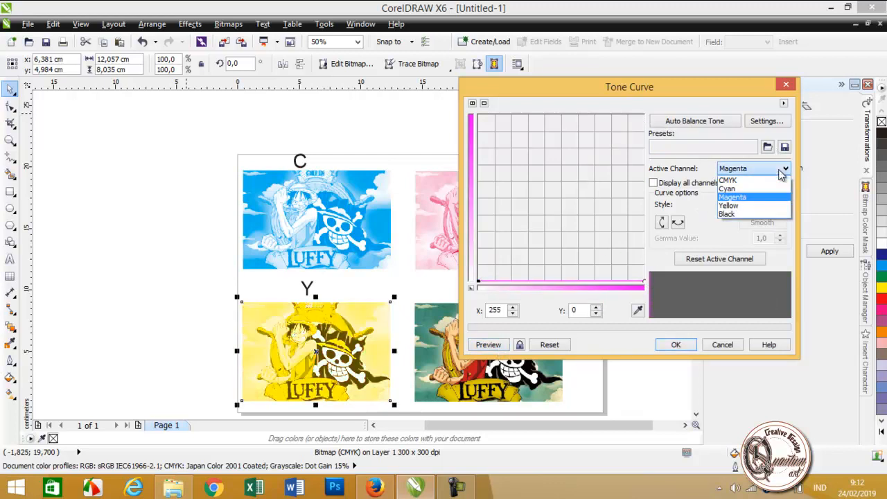
{"action": "left_click", "coordinate": [726, 214]}
{"action": "left_click_drag", "start_coordinate": [645, 117], "coordinate": [646, 282]}
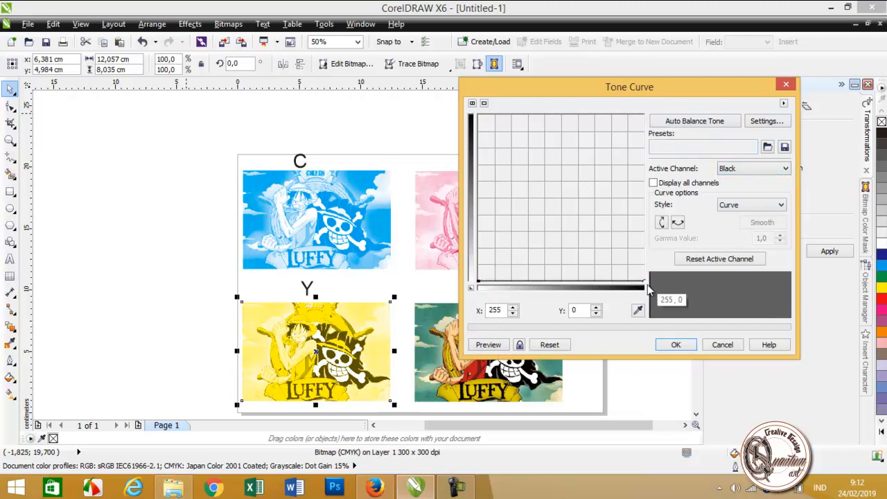
{"action": "left_click", "coordinate": [489, 349]}
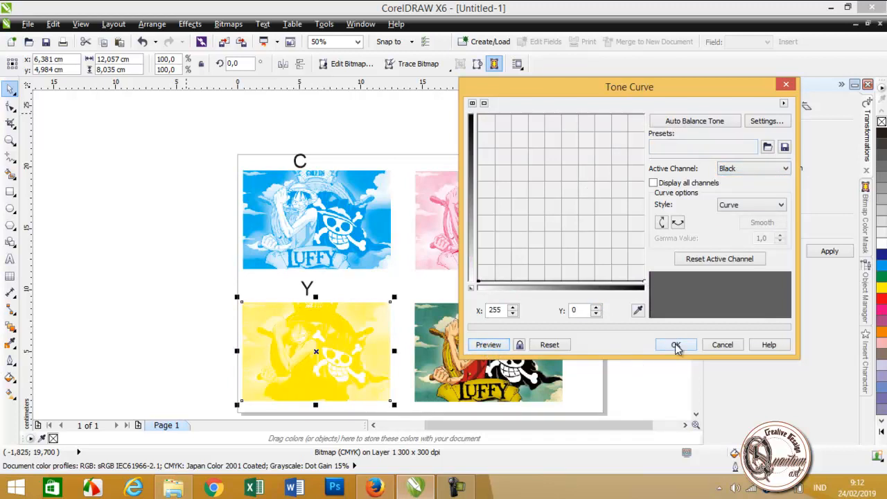
{"action": "left_click", "coordinate": [676, 345]}
Step: Open the Tone Curve adjustment for the picture labelled K and flatten its Cyan channel to an end point of 255, 0, with a preview
{"action": "left_click", "coordinate": [499, 340]}
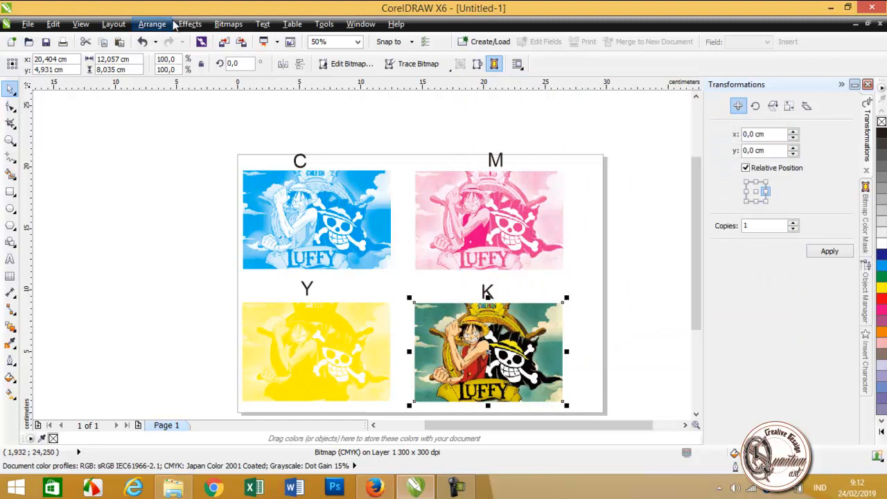
{"action": "left_click", "coordinate": [189, 23]}
{"action": "mouse_move", "coordinate": [242, 43]}
{"action": "left_click", "coordinate": [326, 83]}
{"action": "left_click_drag", "start_coordinate": [430, 109], "coordinate": [196, 95]}
{"action": "left_click", "coordinate": [335, 176]}
{"action": "left_click", "coordinate": [319, 191]}
{"action": "left_click_drag", "start_coordinate": [225, 124], "coordinate": [226, 289]}
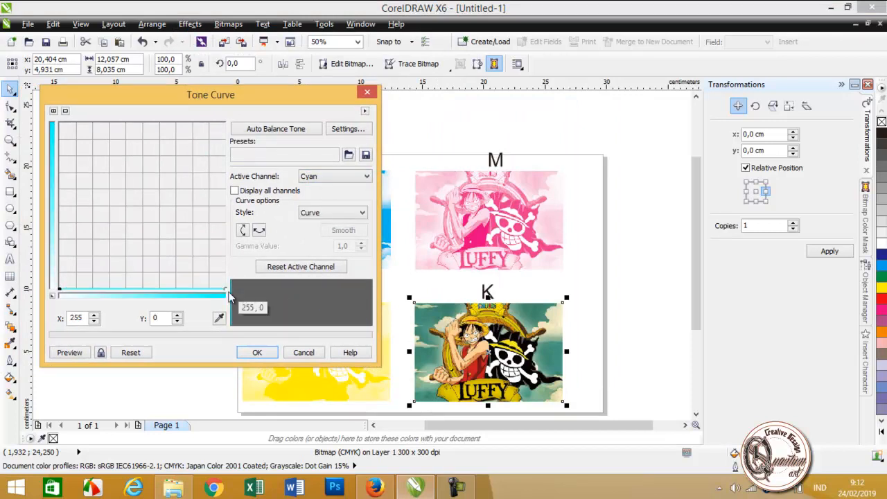
{"action": "left_click", "coordinate": [87, 354]}
Step: Flatten the Magenta channel of picture K by lowering the curve's end point to the baseline, and preview it
{"action": "left_click", "coordinate": [334, 176]}
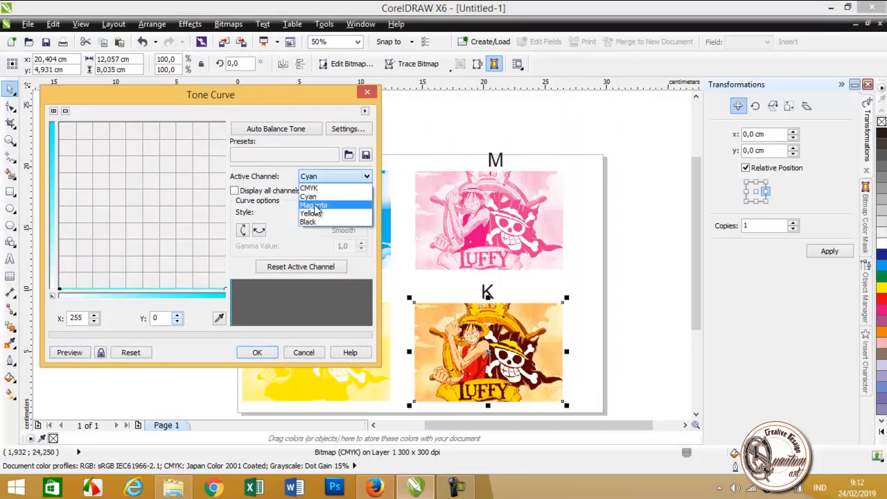
{"action": "left_click", "coordinate": [318, 196]}
{"action": "left_click_drag", "start_coordinate": [223, 123], "coordinate": [226, 290]}
{"action": "left_click", "coordinate": [84, 352]}
Step: Flatten picture K's Yellow channel to an end point of 255, 0, preview it, apply the adjustment and deselect the picture
{"action": "left_click", "coordinate": [333, 176]}
{"action": "left_click", "coordinate": [325, 205]}
{"action": "left_click_drag", "start_coordinate": [223, 123], "coordinate": [226, 290]}
{"action": "left_click", "coordinate": [72, 354]}
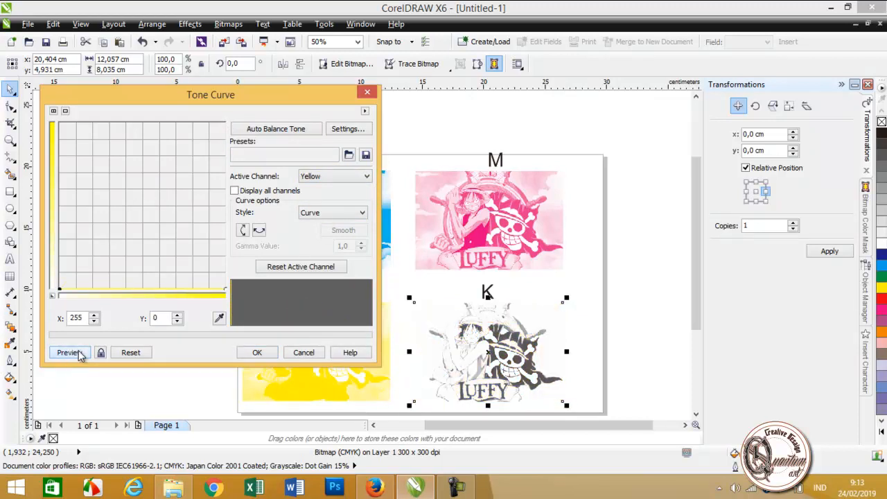
{"action": "left_click", "coordinate": [266, 352]}
{"action": "left_click", "coordinate": [643, 308]}
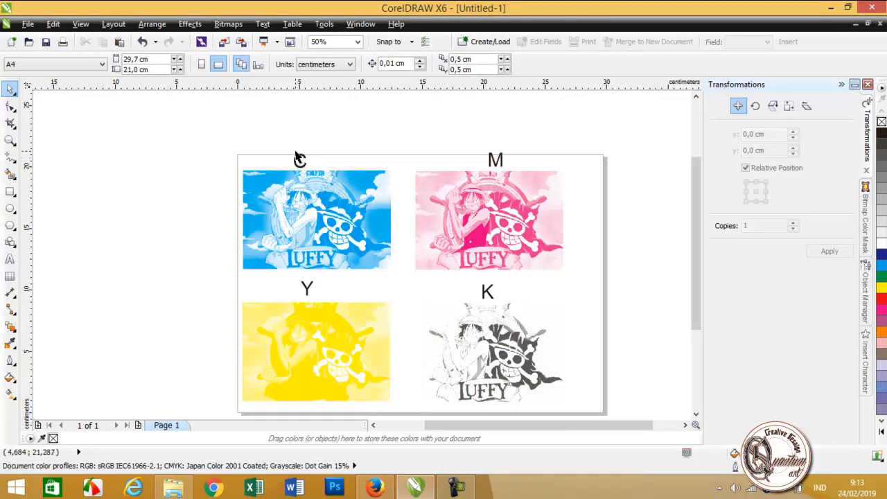
Step: Delete the four letter labels C, M, Y and K above the pictures
{"action": "left_click", "coordinate": [299, 161]}
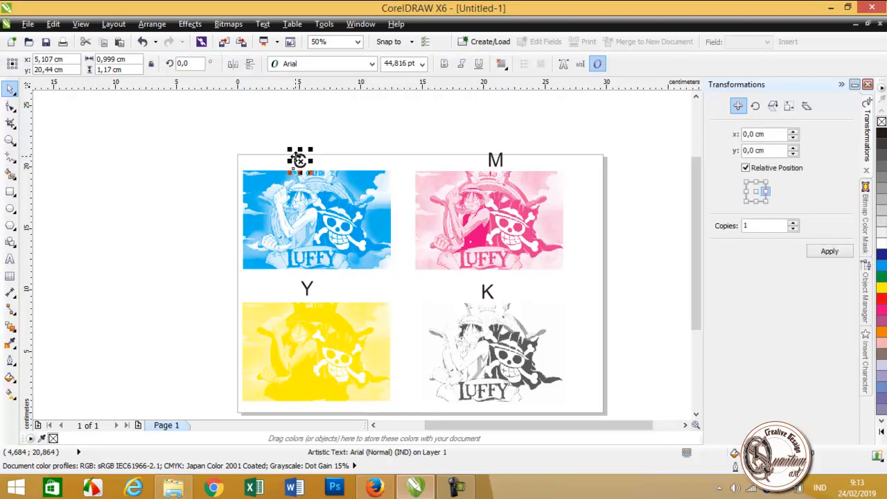
{"action": "key", "text": "Delete"}
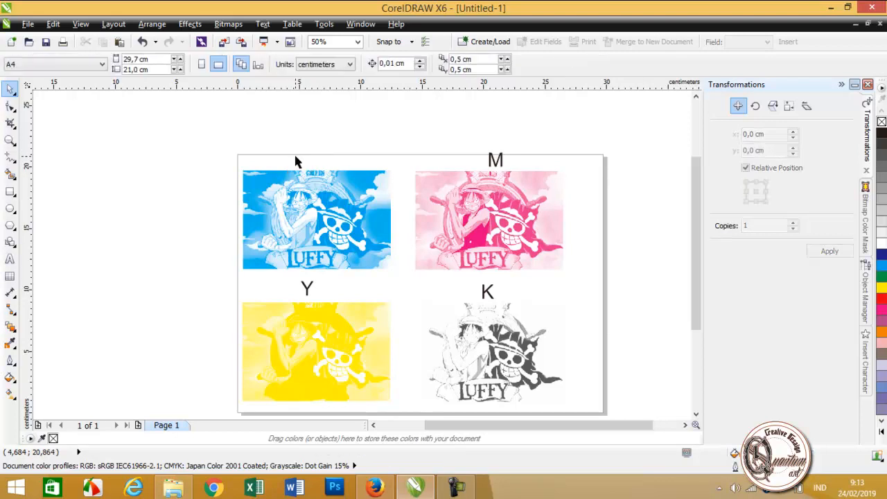
{"action": "left_click", "coordinate": [491, 162]}
{"action": "key", "text": "Delete"}
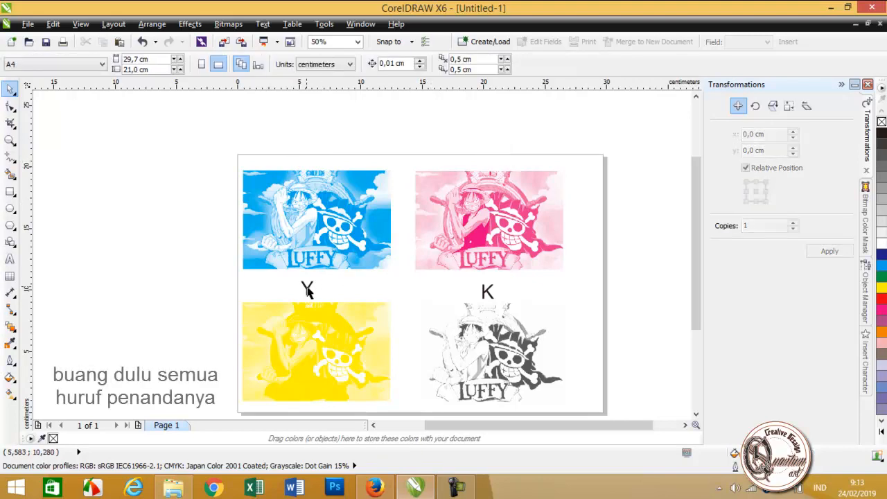
{"action": "left_click", "coordinate": [307, 286]}
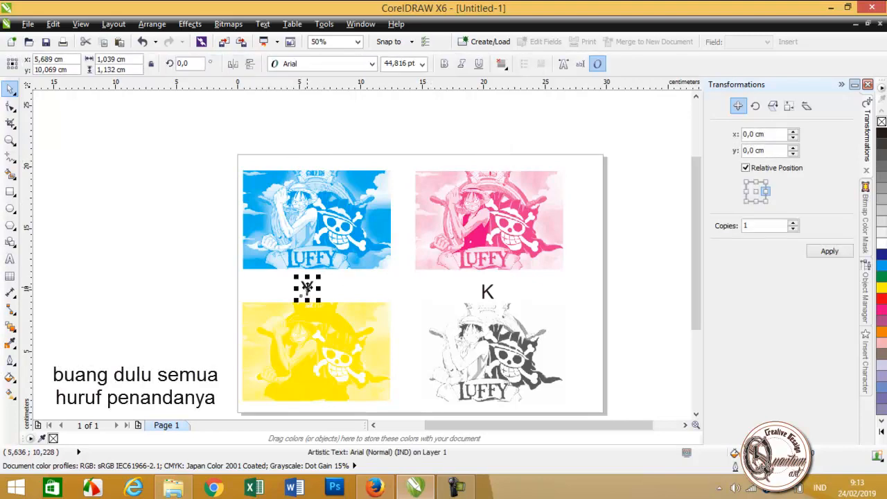
{"action": "key", "text": "Delete"}
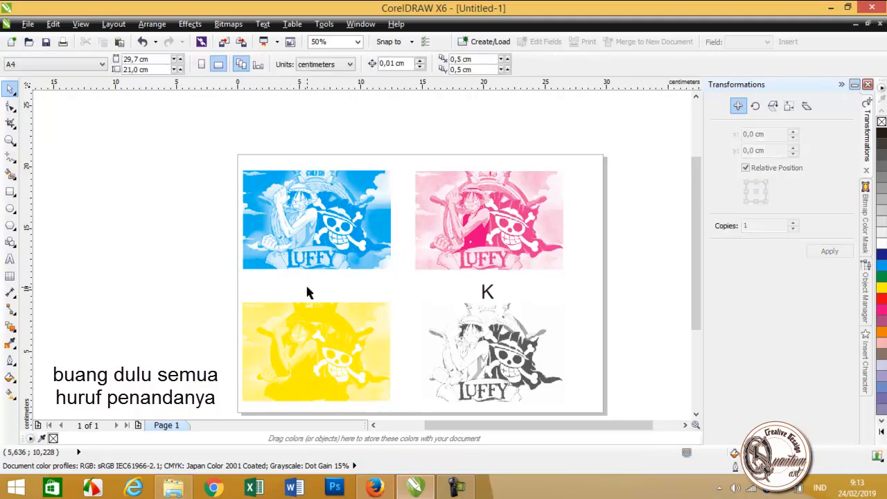
{"action": "left_click", "coordinate": [487, 293]}
{"action": "key", "text": "Delete"}
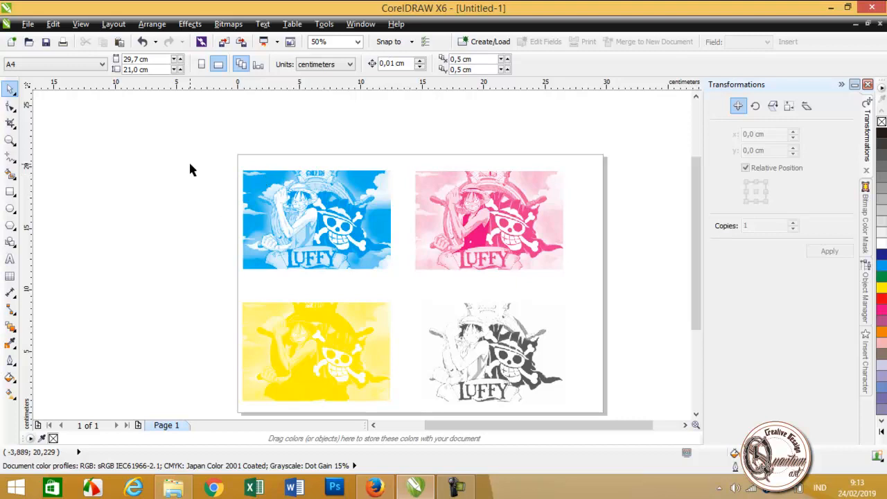
Step: Enlarge all four pictures together proportionally to about 34.5 × 24.9 cm overall, move them right, partly off the page, and deselect them
{"action": "left_click_drag", "start_coordinate": [198, 150], "coordinate": [589, 413]}
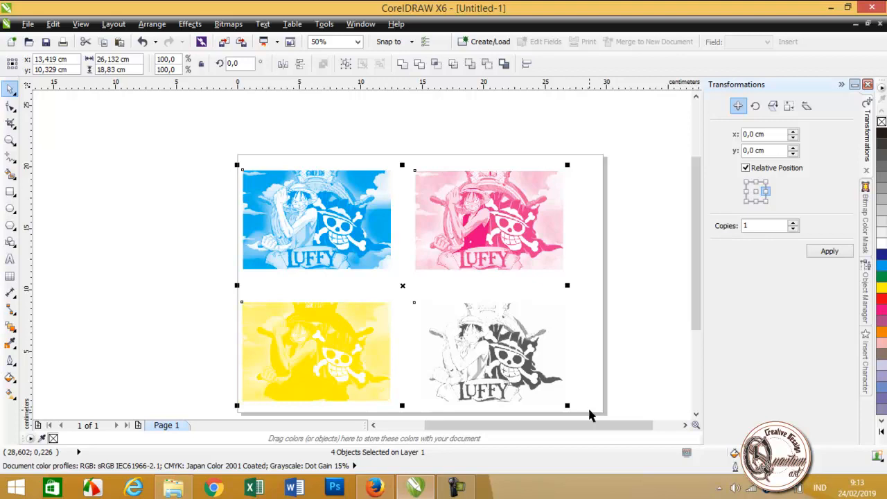
{"action": "scroll", "coordinate": [587, 406], "scroll_direction": "down", "scroll_amount": 1}
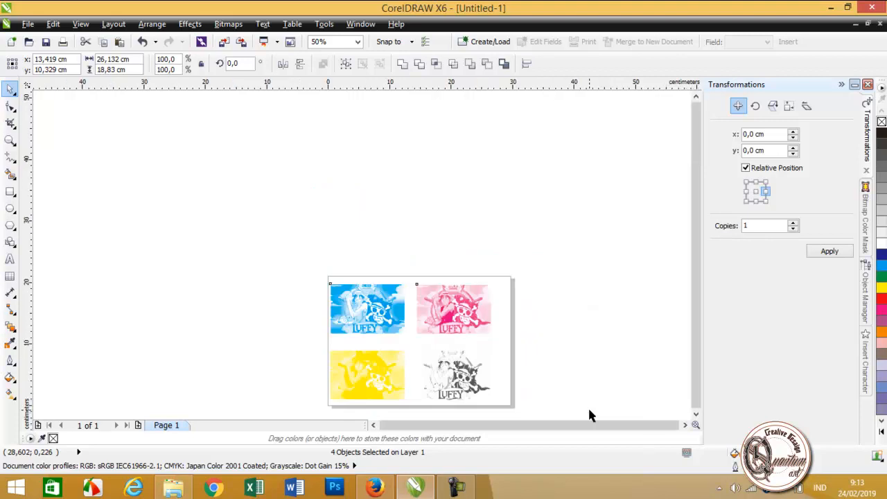
{"action": "left_click", "coordinate": [695, 414]}
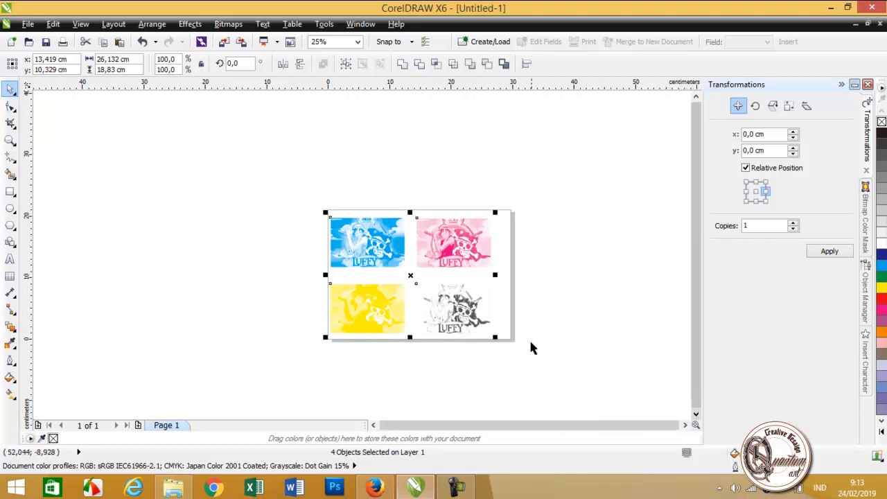
{"action": "left_click_drag", "start_coordinate": [497, 337], "coordinate": [569, 371]}
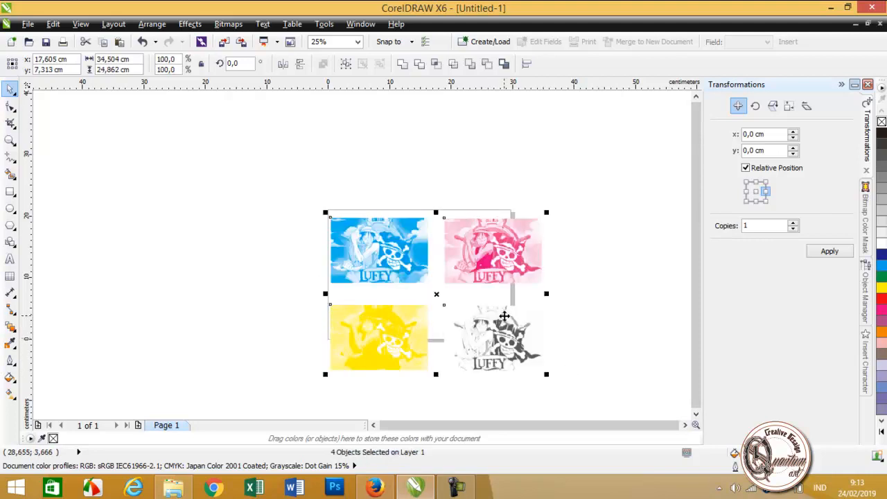
{"action": "left_click_drag", "start_coordinate": [505, 316], "coordinate": [621, 312]}
{"action": "left_click", "coordinate": [523, 122]}
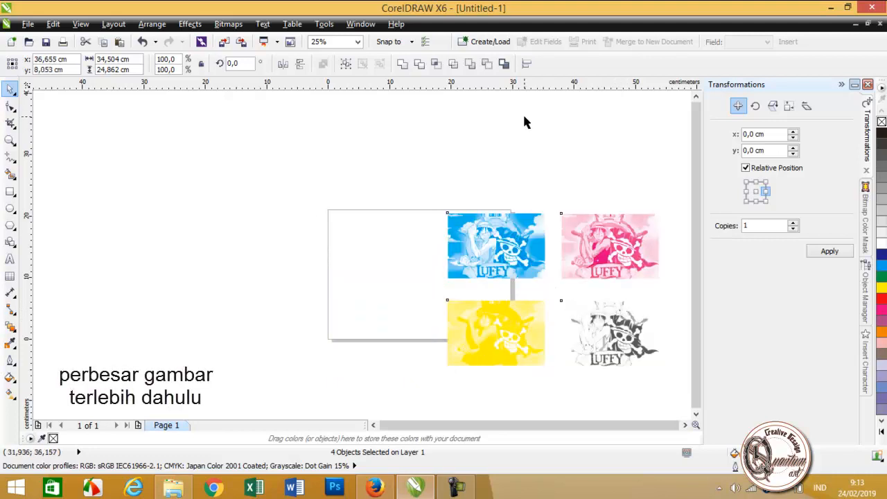
{"action": "left_click", "coordinate": [524, 262]}
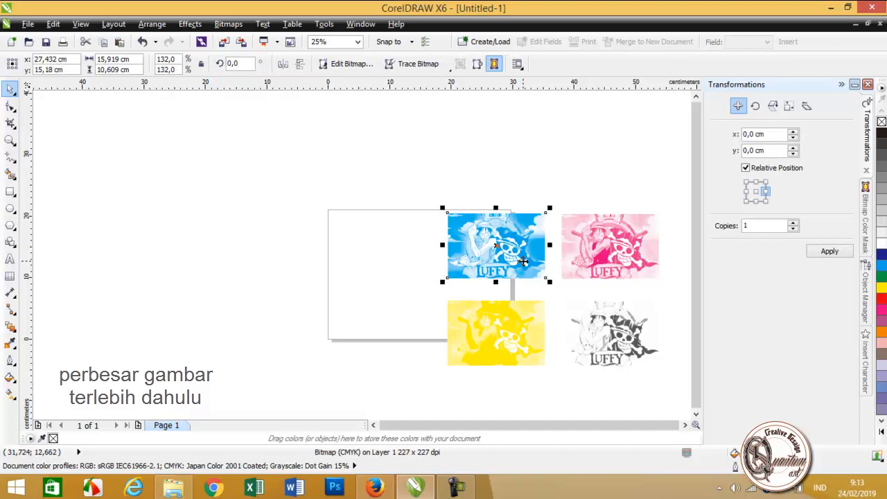
{"action": "key", "text": "p"}
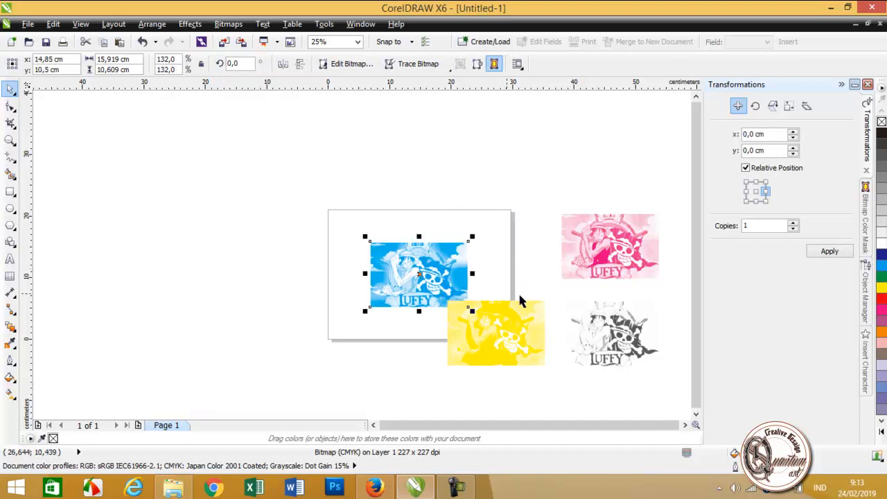
{"action": "key", "text": "ctrl+z"}
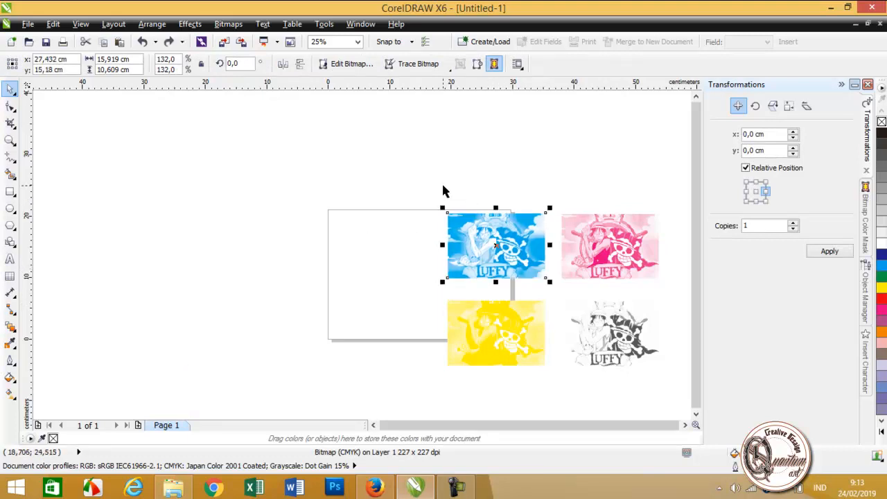
Step: Enlarge all four pictures together to about 46.1 × 33.2 cm overall and centre the cyan picture alone on page 1
{"action": "left_click_drag", "start_coordinate": [402, 182], "coordinate": [683, 412]}
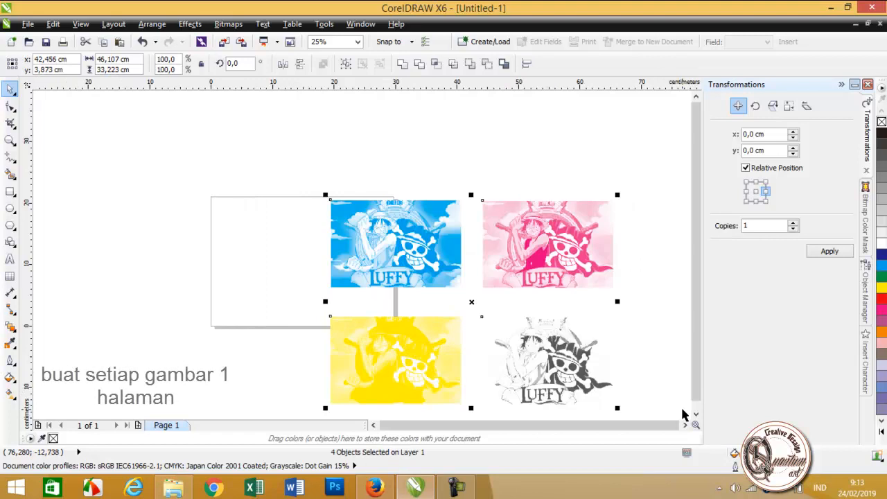
{"action": "left_click", "coordinate": [481, 173]}
{"action": "left_click", "coordinate": [423, 244]}
{"action": "key", "text": "p"}
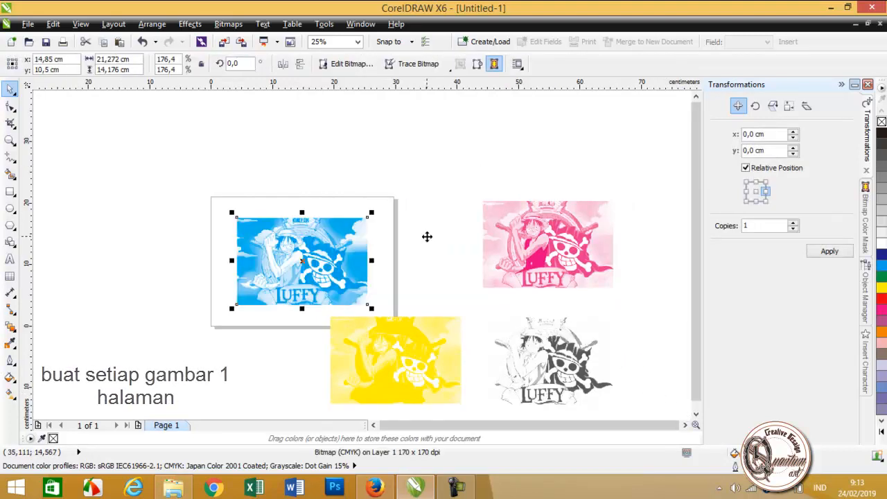
Step: Move the yellow picture completely off page 1, add a second page and centre the yellow picture on it
{"action": "left_click", "coordinate": [418, 372]}
{"action": "left_click_drag", "start_coordinate": [418, 371], "coordinate": [492, 157]}
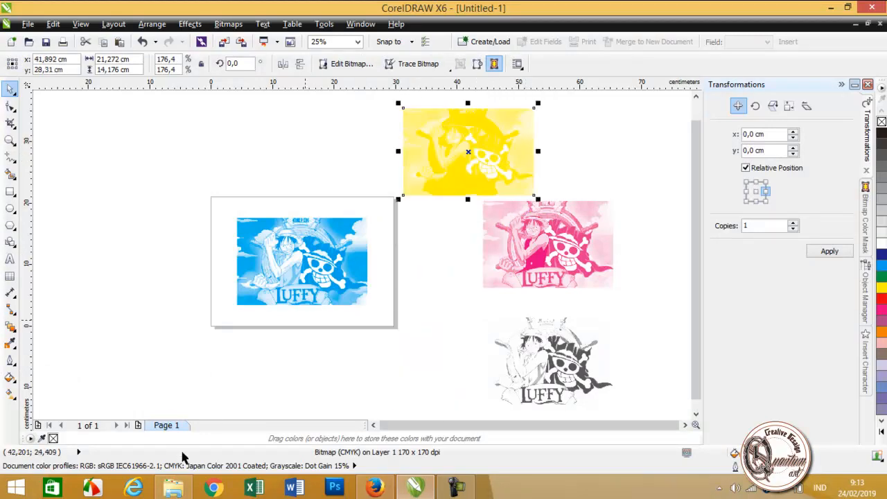
{"action": "left_click", "coordinate": [137, 427]}
{"action": "left_click", "coordinate": [444, 174]}
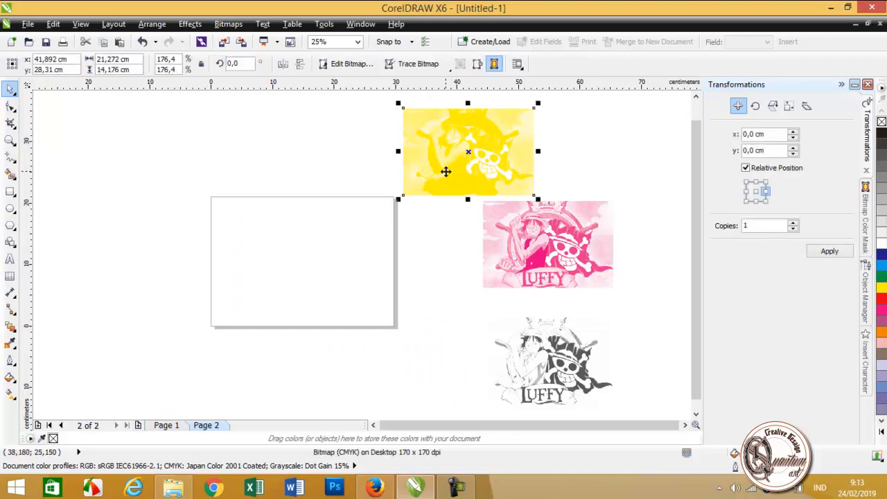
{"action": "key", "text": "p"}
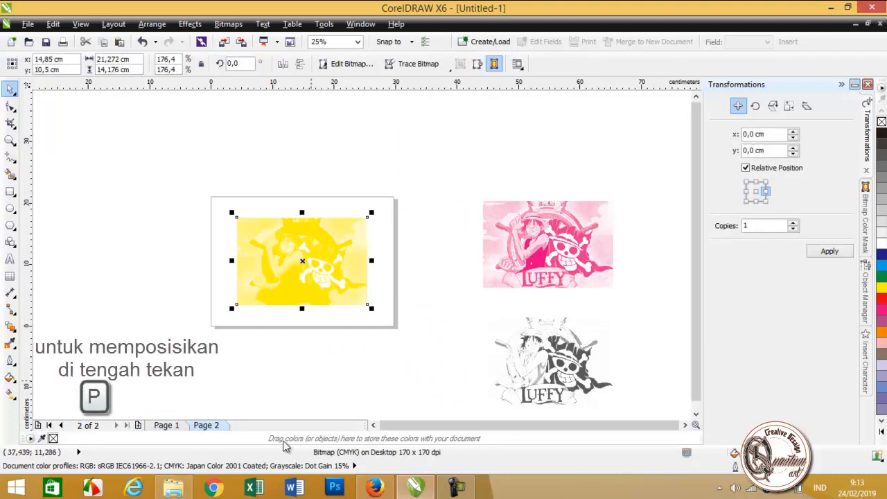
Step: Add a third page, centre the magenta picture on it and deselect the picture
{"action": "left_click", "coordinate": [137, 427]}
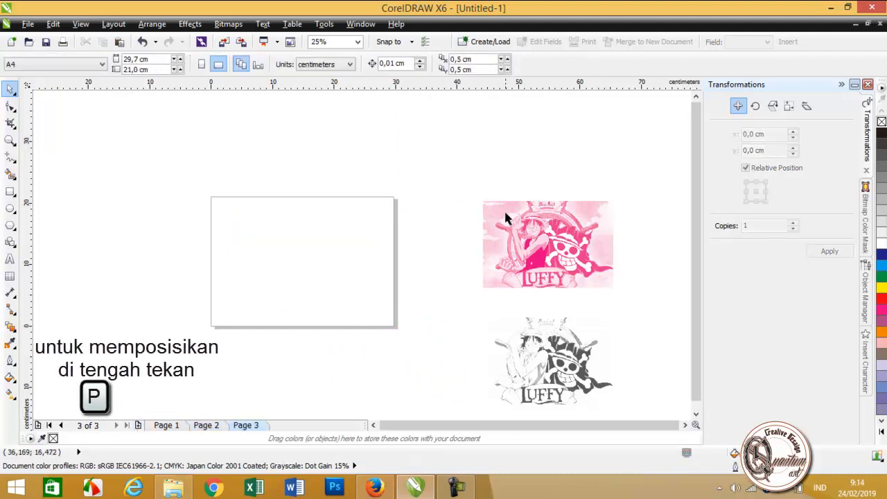
{"action": "left_click", "coordinate": [531, 226]}
{"action": "key", "text": "p"}
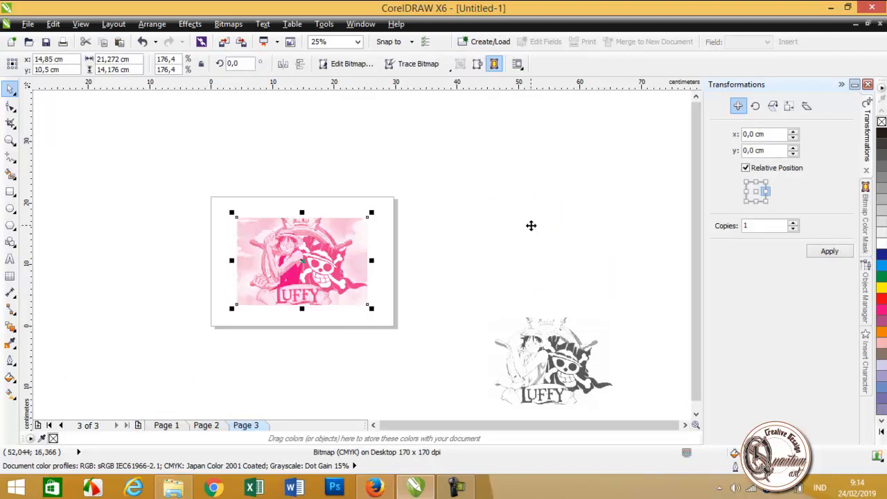
{"action": "left_click", "coordinate": [459, 292]}
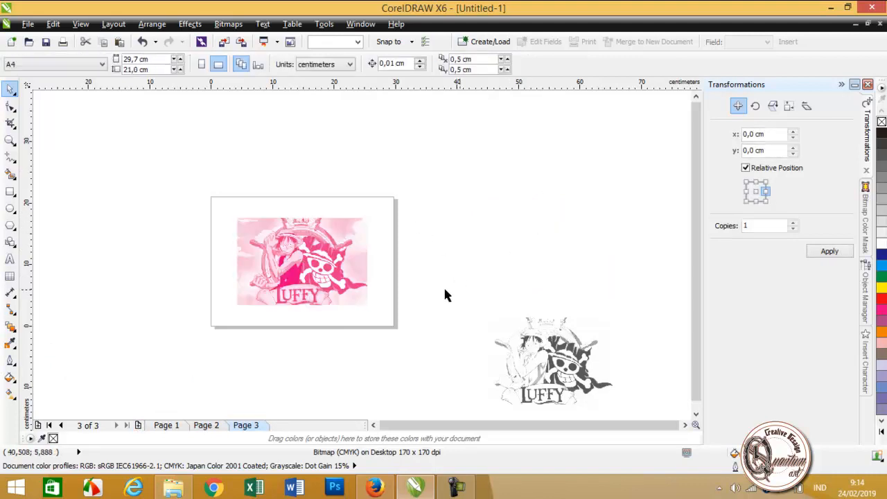
Step: Add a fourth page and centre the black picture on it
{"action": "left_click", "coordinate": [138, 425]}
{"action": "left_click", "coordinate": [548, 334]}
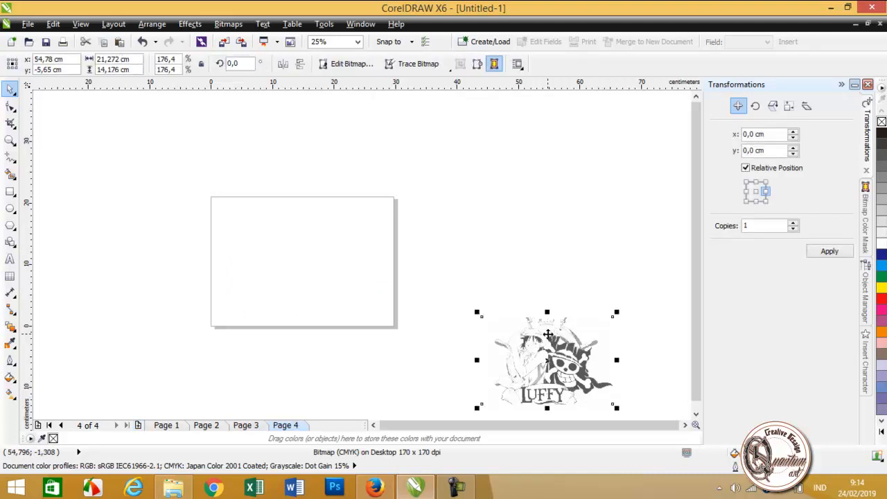
{"action": "key", "text": "p"}
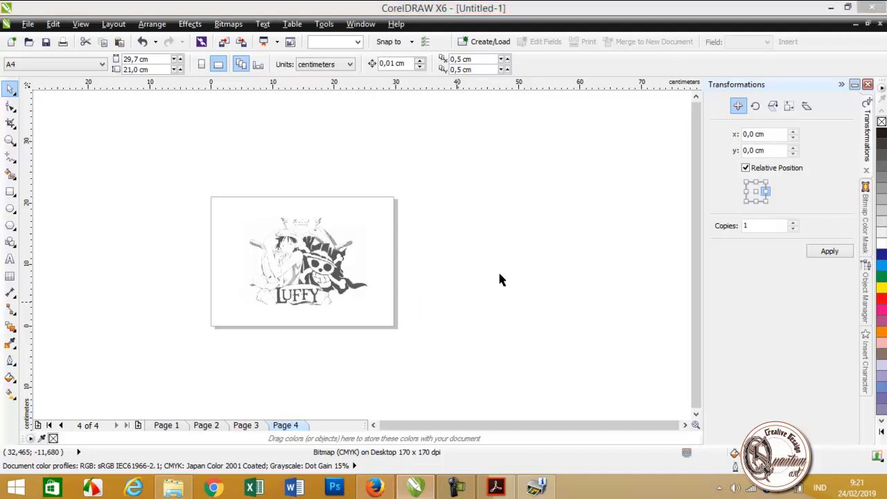
Step: Open the print settings, check the colour settings and set the Canon iP2700 printer's page orientation to landscape
{"action": "key", "text": "ctrl+p"}
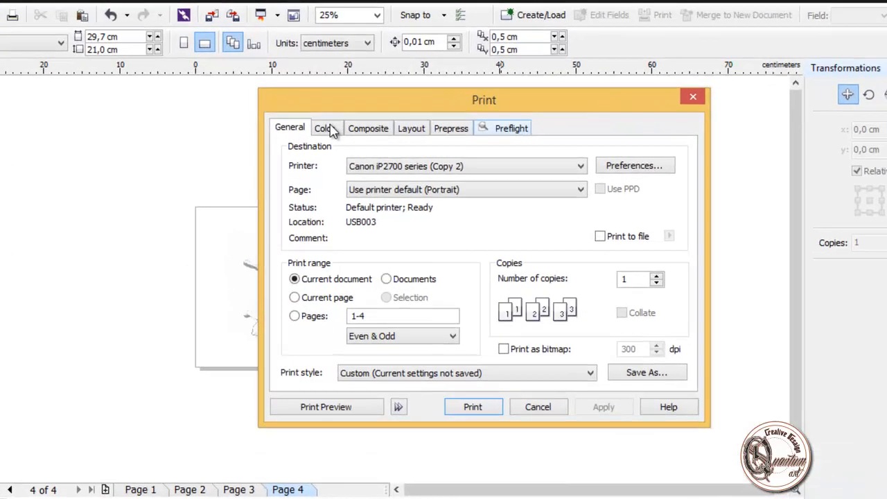
{"action": "left_click", "coordinate": [317, 132]}
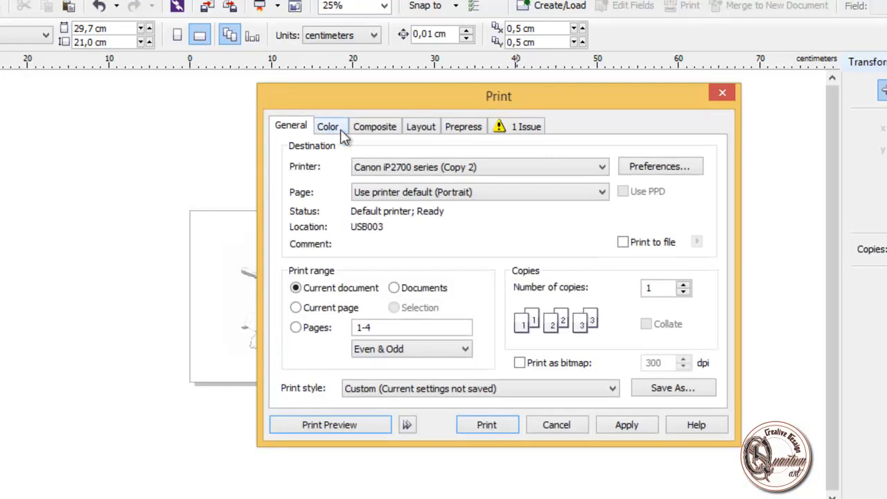
{"action": "left_click", "coordinate": [340, 130]}
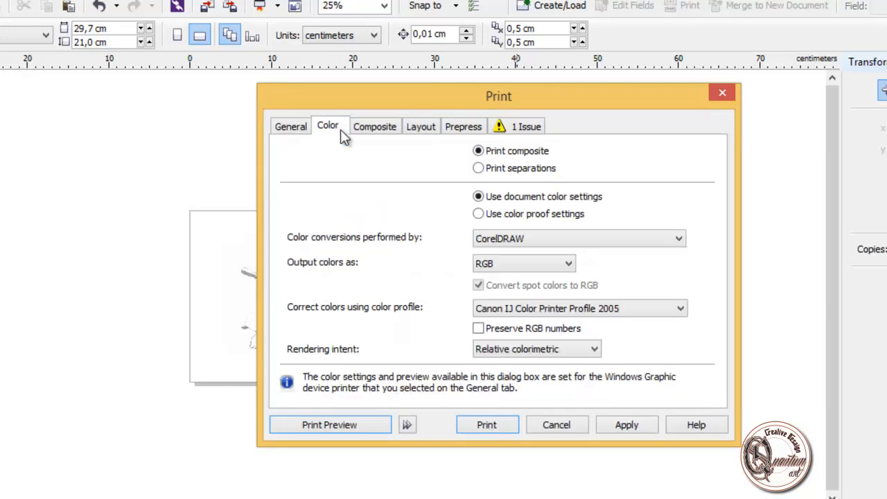
{"action": "left_click", "coordinate": [305, 129]}
{"action": "left_click", "coordinate": [682, 167]}
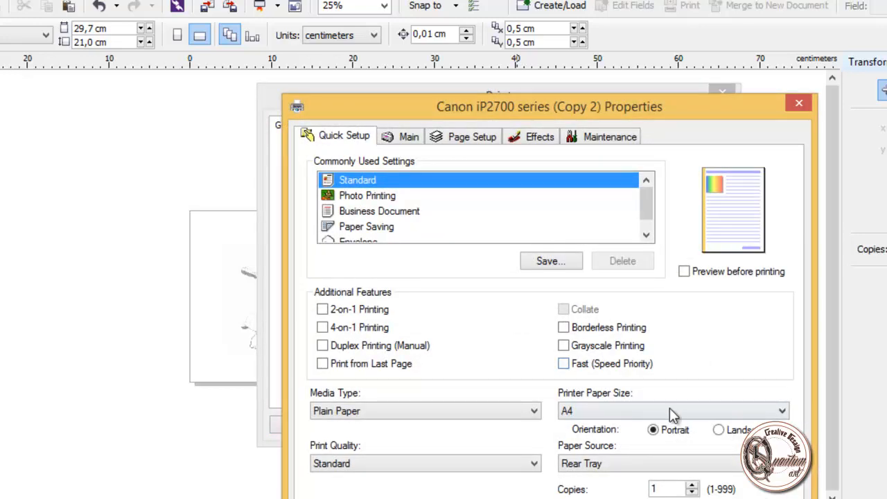
{"action": "left_click", "coordinate": [719, 429]}
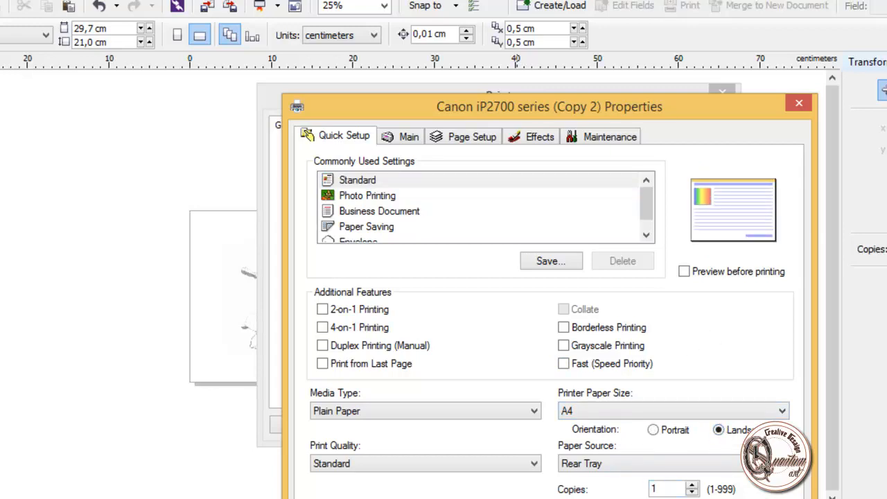
{"action": "left_click", "coordinate": [568, 498]}
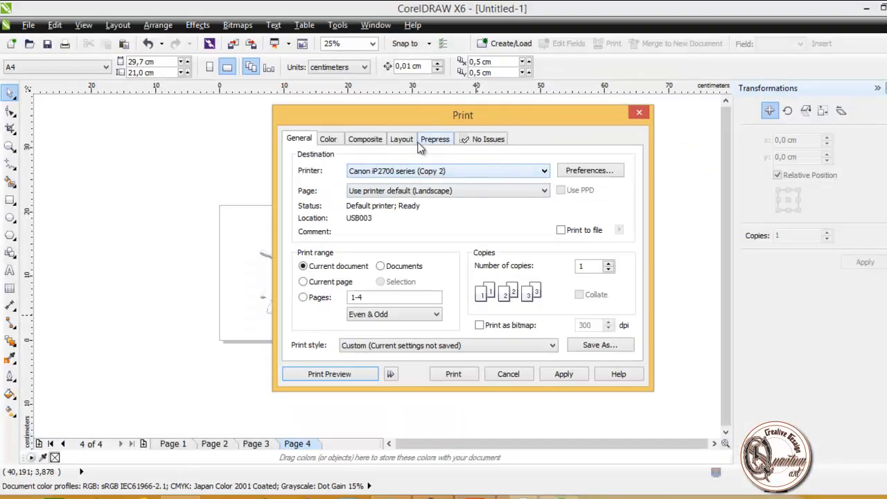
Step: Turn off the Invert prepress setting and check pages 3, 2 and 1 in the print preview
{"action": "left_click", "coordinate": [434, 140]}
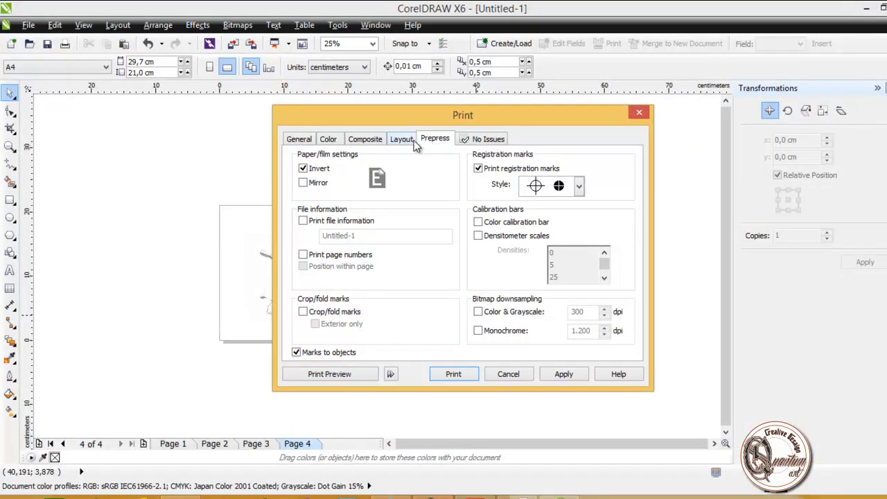
{"action": "left_click", "coordinate": [303, 169]}
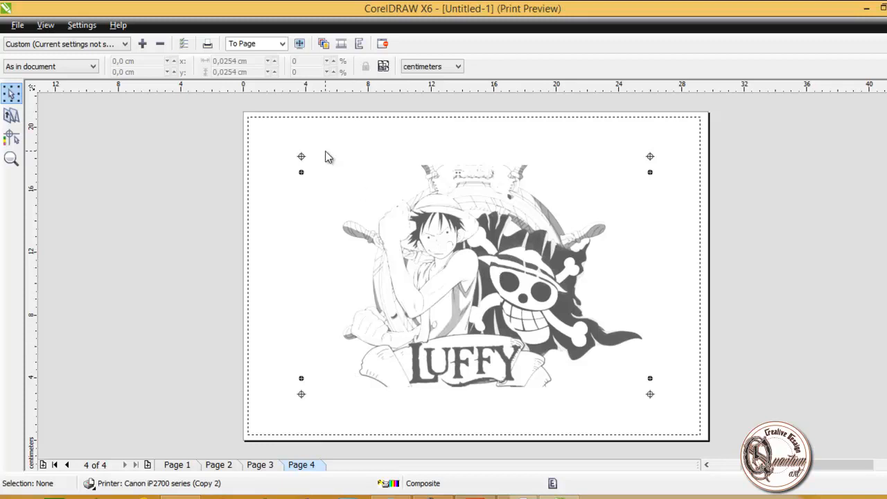
{"action": "left_click", "coordinate": [268, 465]}
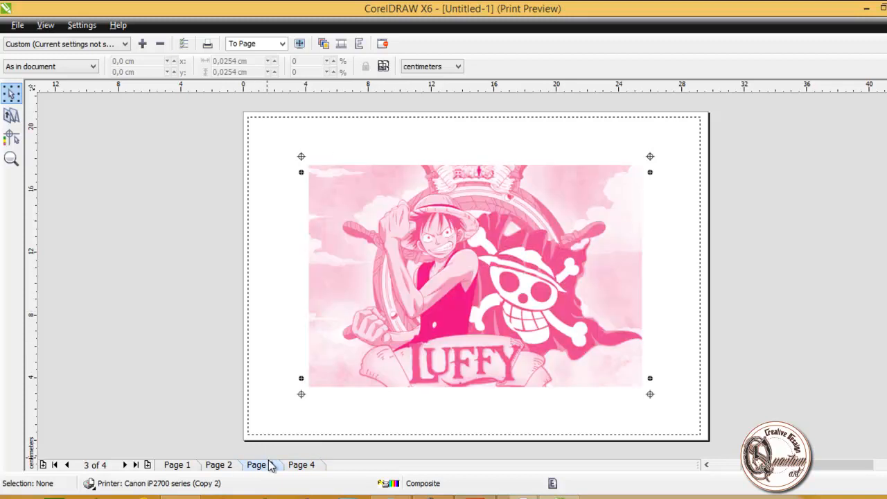
{"action": "left_click", "coordinate": [218, 470]}
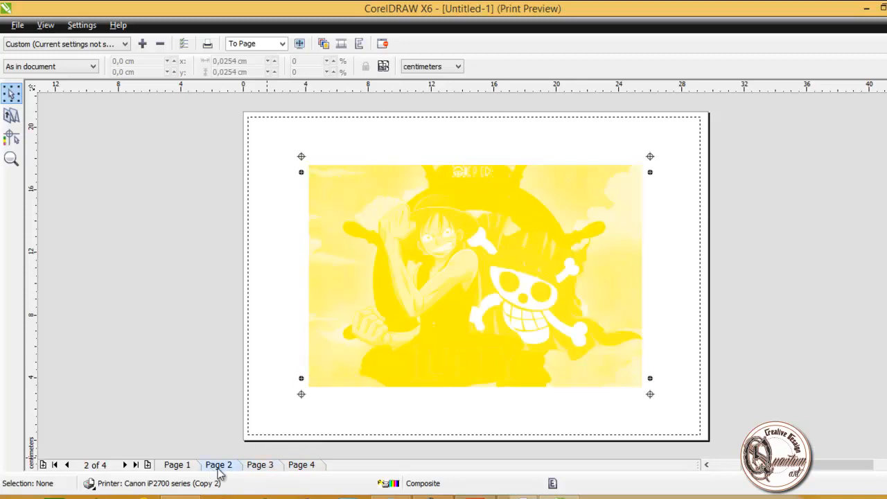
{"action": "left_click", "coordinate": [185, 471]}
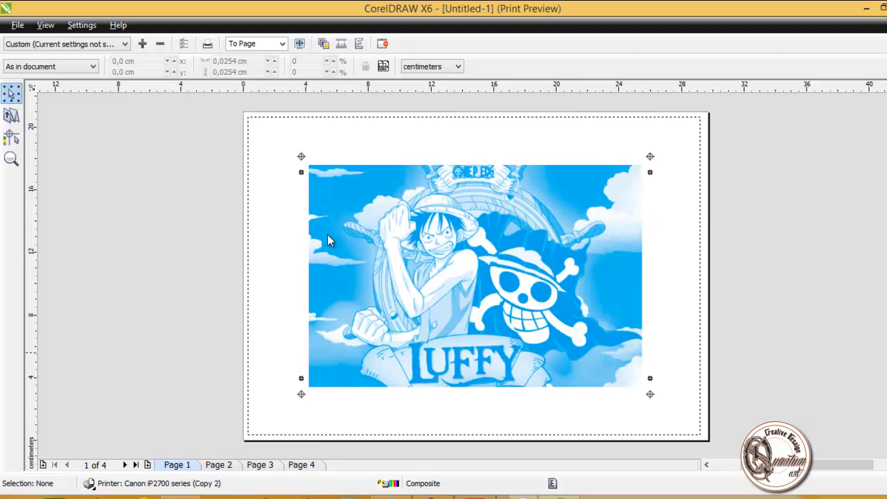
Step: Enable colour separations in the print preview, check the yellow, magenta and black plates on pages 2 to 4, and close the preview
{"action": "left_click", "coordinate": [321, 47]}
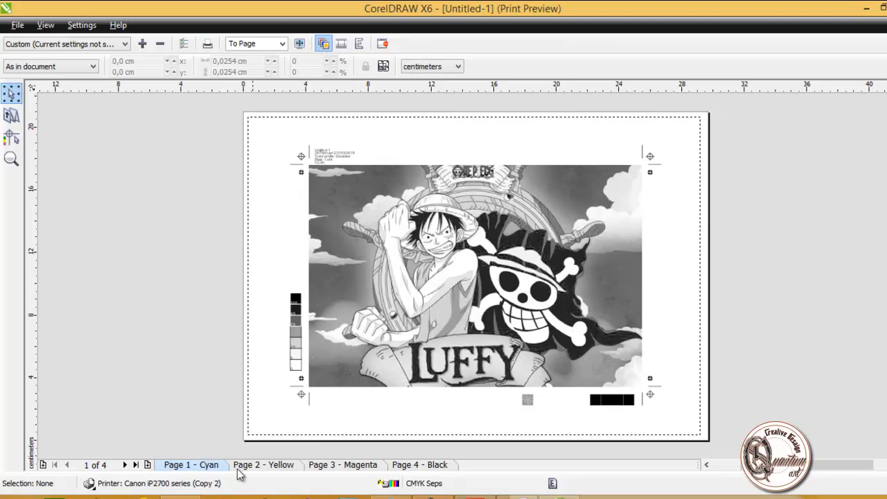
{"action": "left_click", "coordinate": [260, 469]}
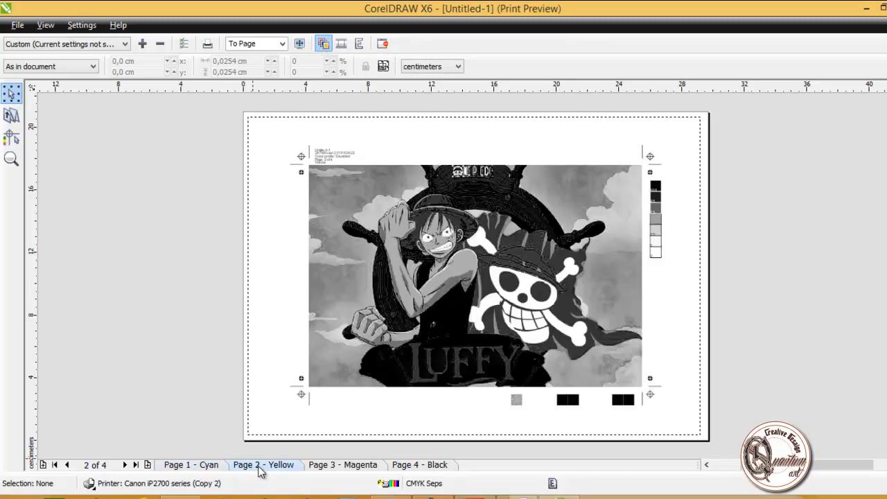
{"action": "left_click", "coordinate": [325, 468]}
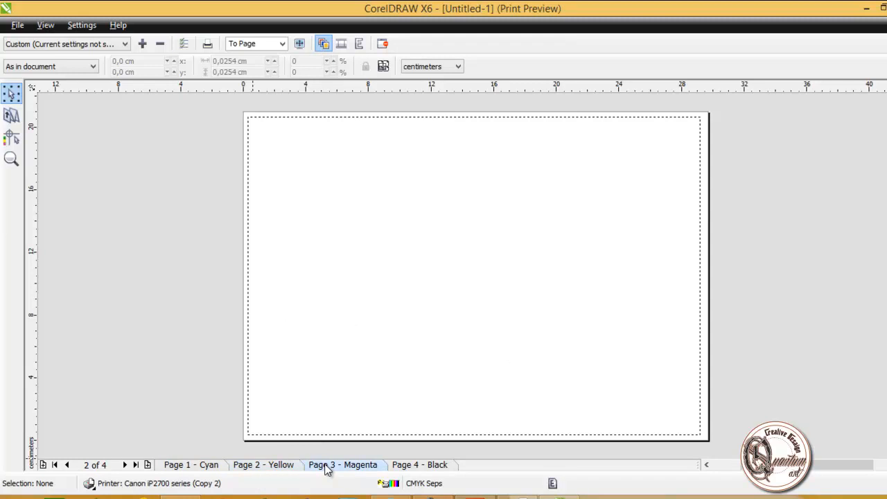
{"action": "left_click", "coordinate": [405, 469]}
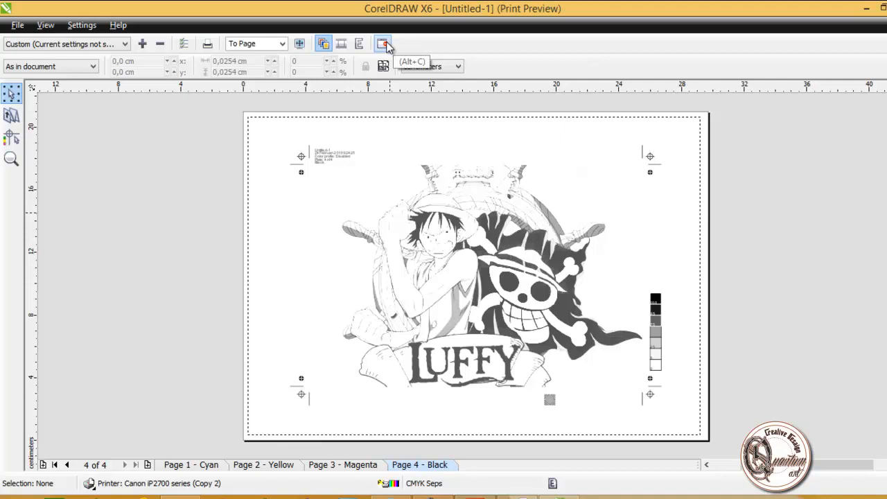
{"action": "left_click", "coordinate": [386, 45]}
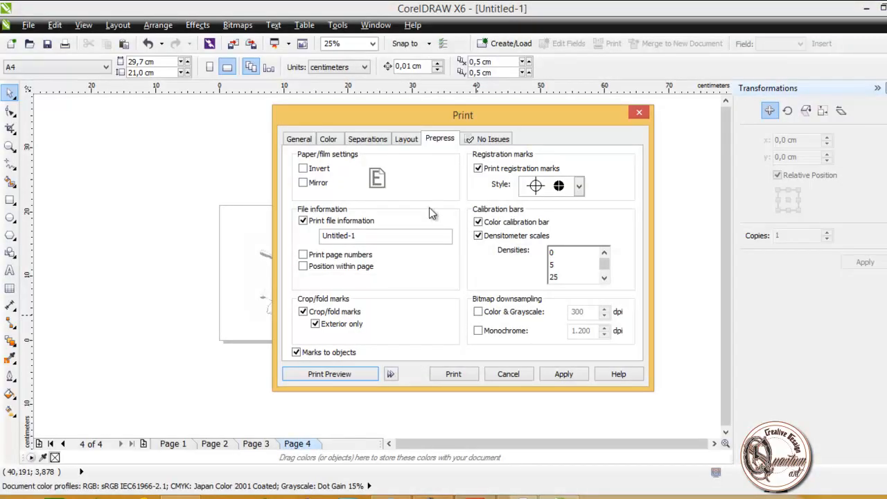
Step: Review the general, colour, separations, layout and prepress settings for the print job
{"action": "left_click", "coordinate": [302, 140]}
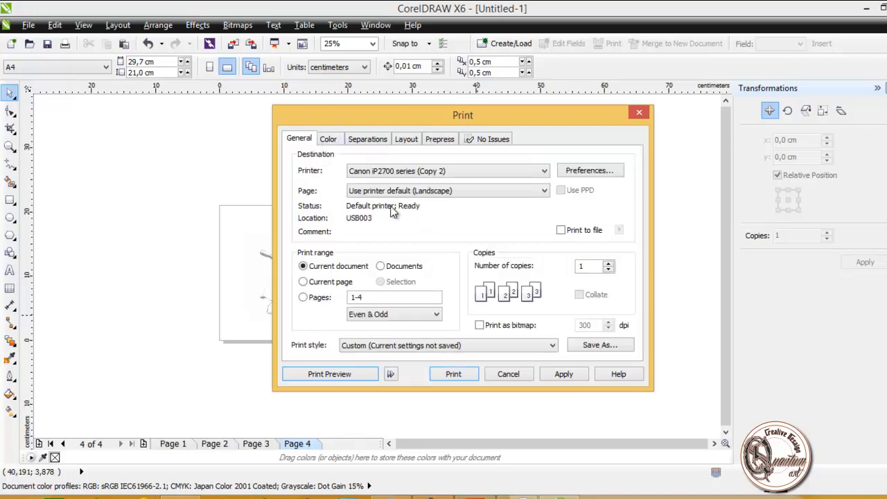
{"action": "left_click", "coordinate": [337, 144]}
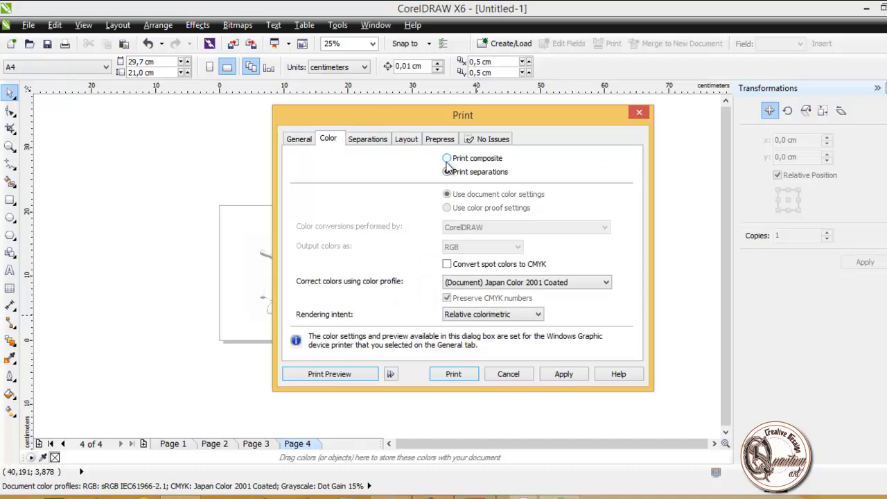
{"action": "left_click", "coordinate": [368, 139]}
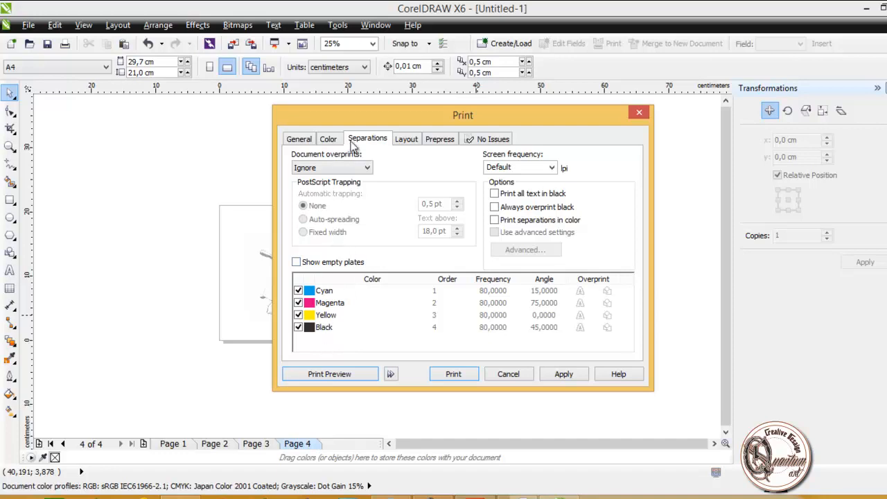
{"action": "left_click", "coordinate": [409, 140]}
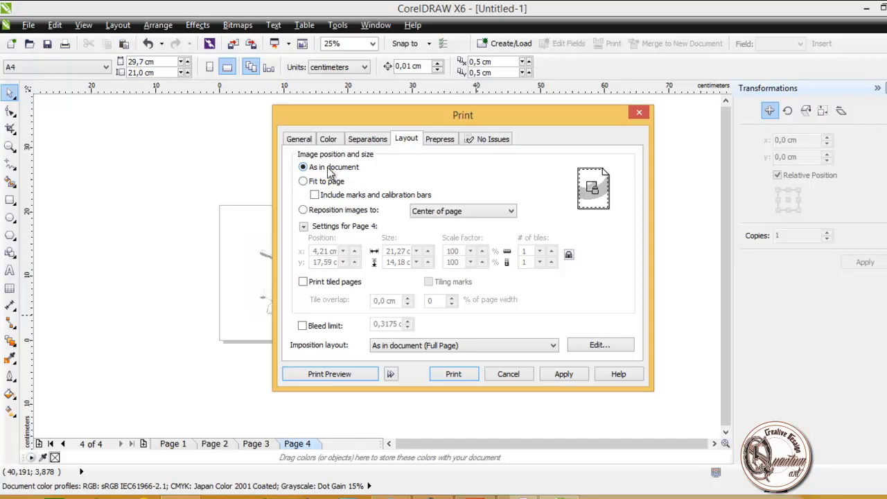
{"action": "left_click", "coordinate": [436, 138]}
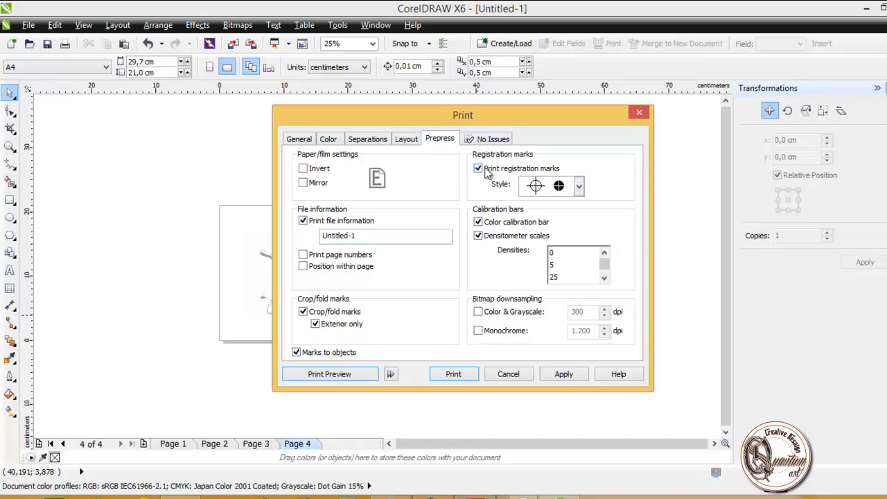
Step: Reopen the print preview and check the separation plates on pages 3, 2 and 1
{"action": "left_click", "coordinate": [349, 375]}
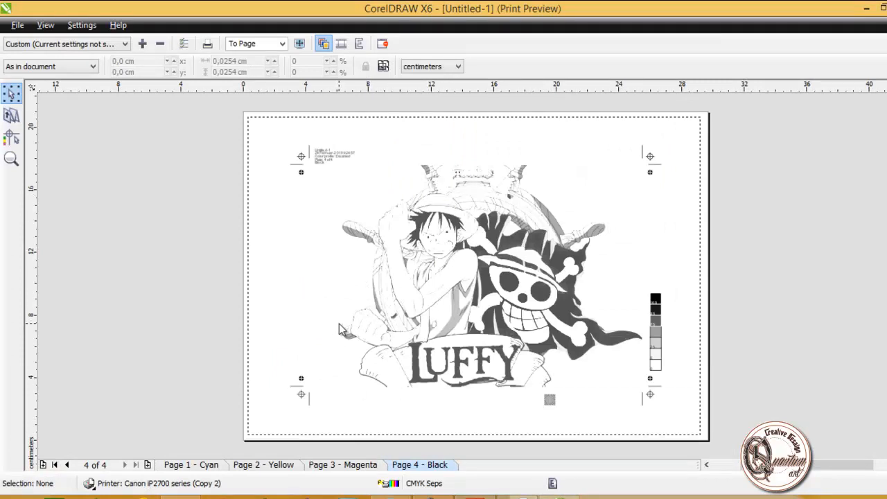
{"action": "left_click", "coordinate": [355, 467]}
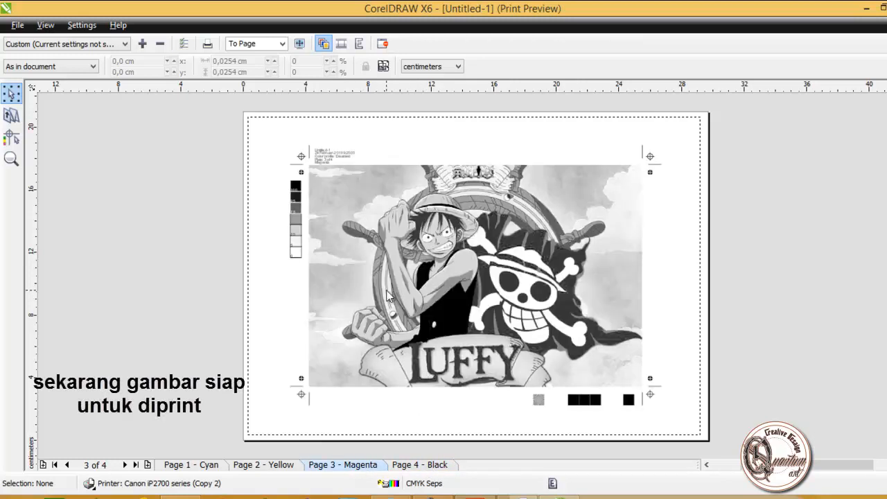
{"action": "left_click", "coordinate": [286, 467]}
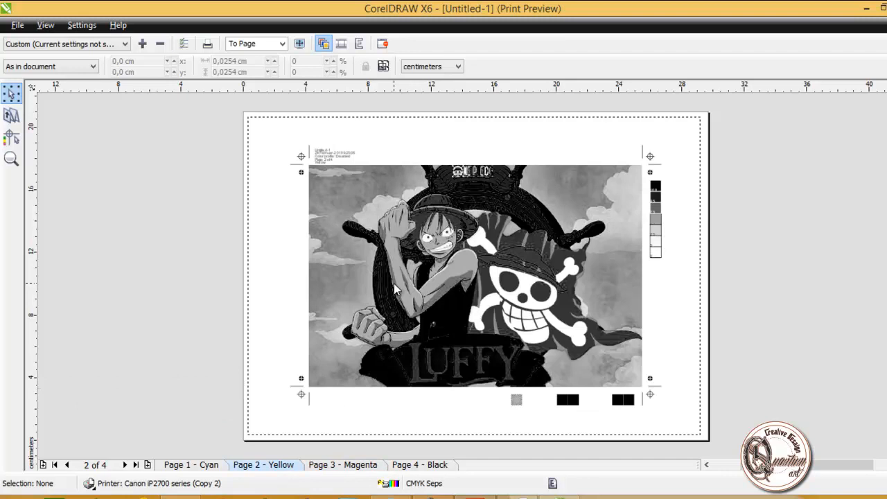
{"action": "left_click", "coordinate": [217, 470]}
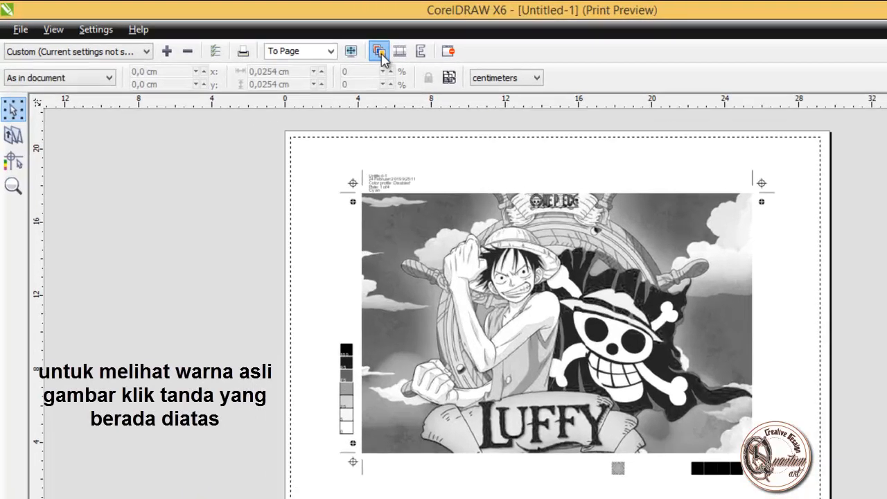
Step: View page 1 in its original colours, re-enable separations, and leave the preview and print settings without printing
{"action": "left_click", "coordinate": [323, 43]}
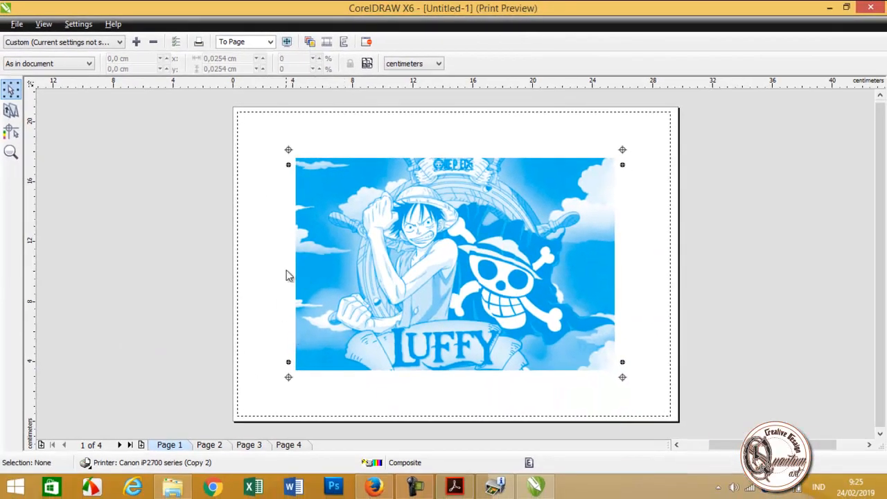
{"action": "left_click", "coordinate": [309, 42]}
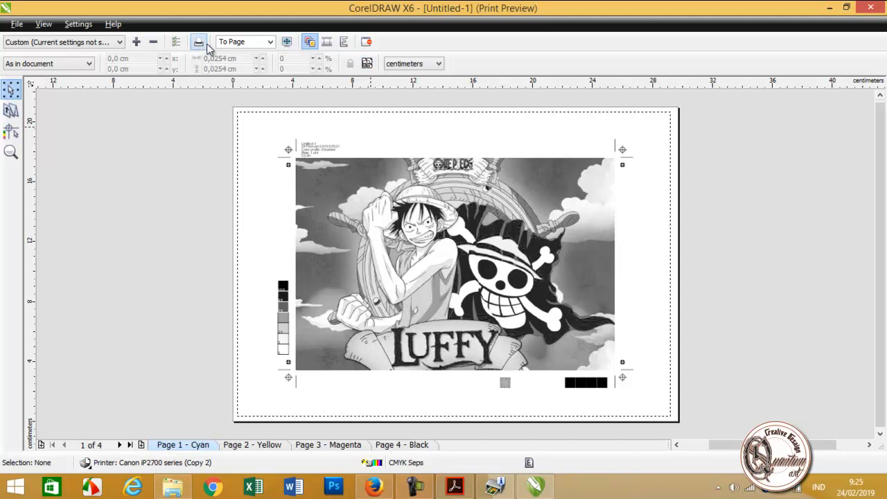
{"action": "left_click", "coordinate": [368, 42]}
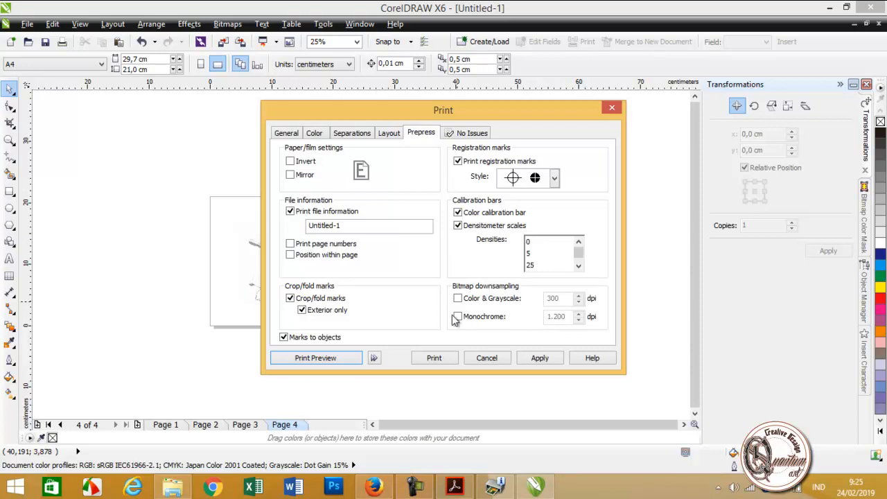
{"action": "left_click", "coordinate": [508, 358]}
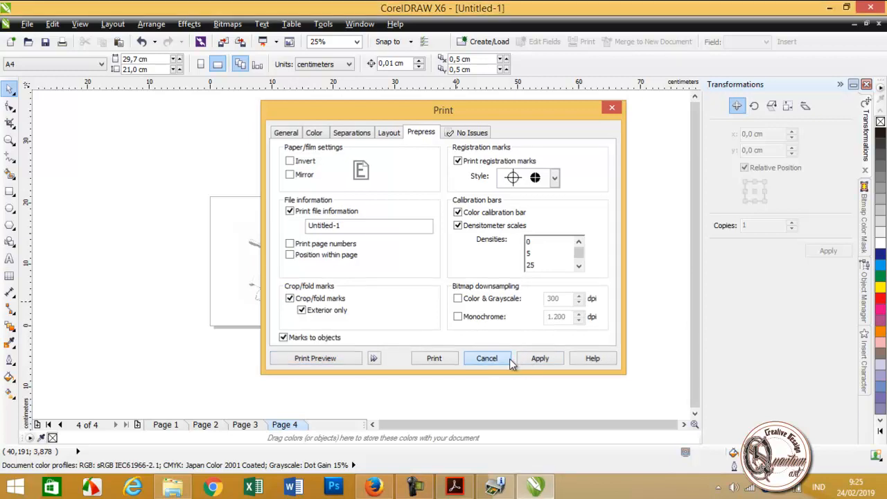